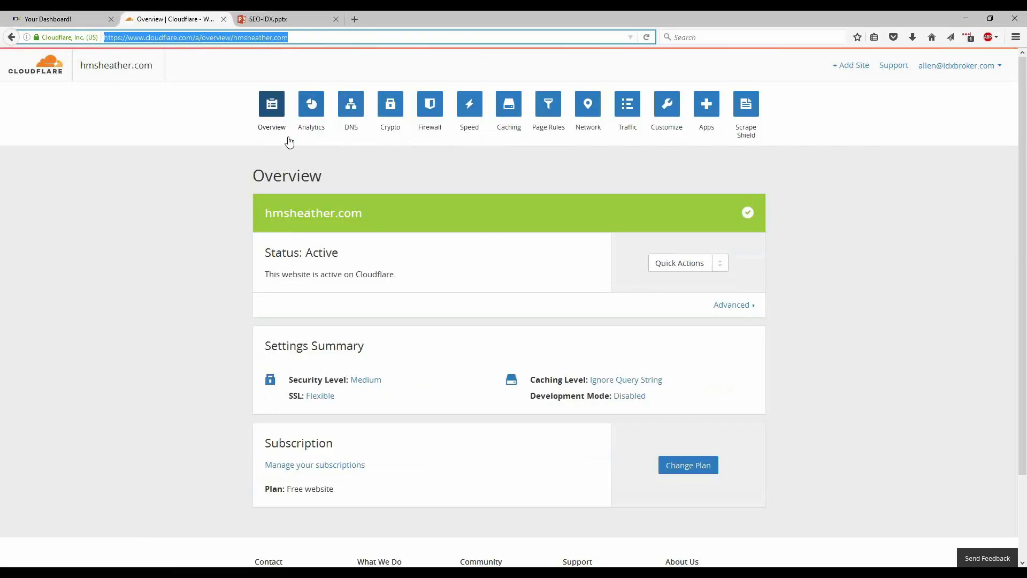
Add a DNS-only CNAME record named listings pointing to subdomains.idxbroker.com in the site's DNS settings.
click(356, 126)
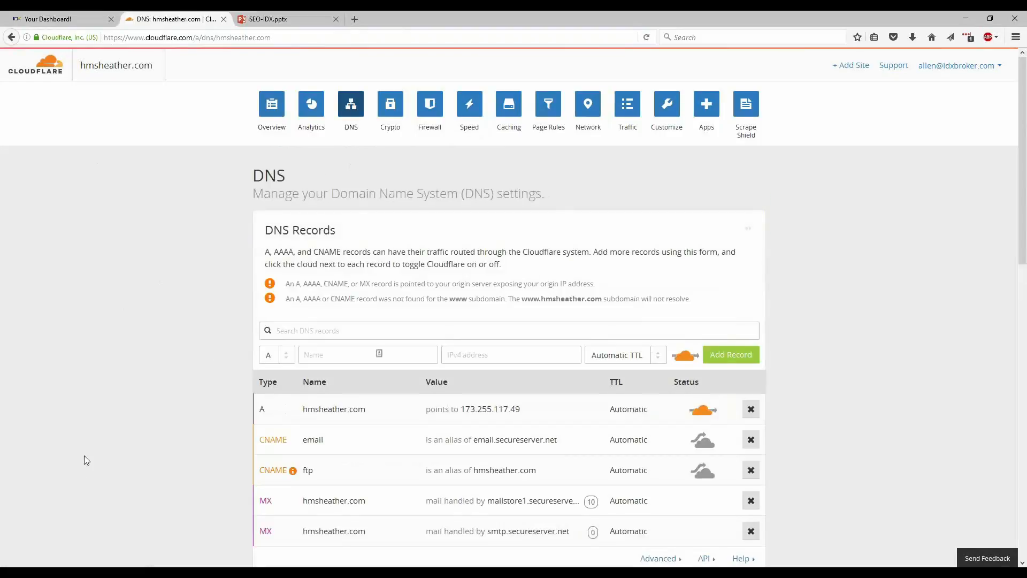
scroll(91, 452, down, 3)
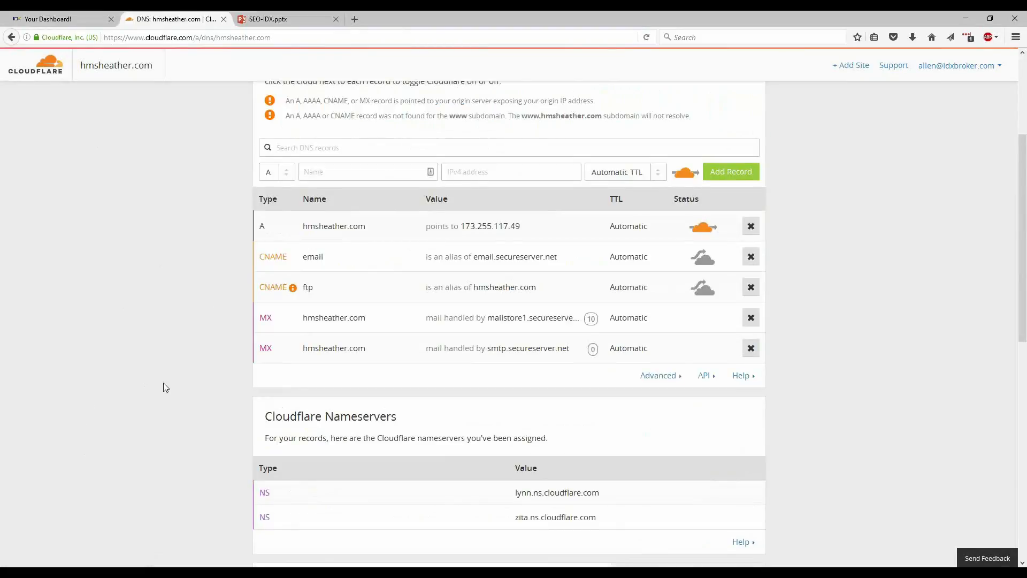
click(287, 178)
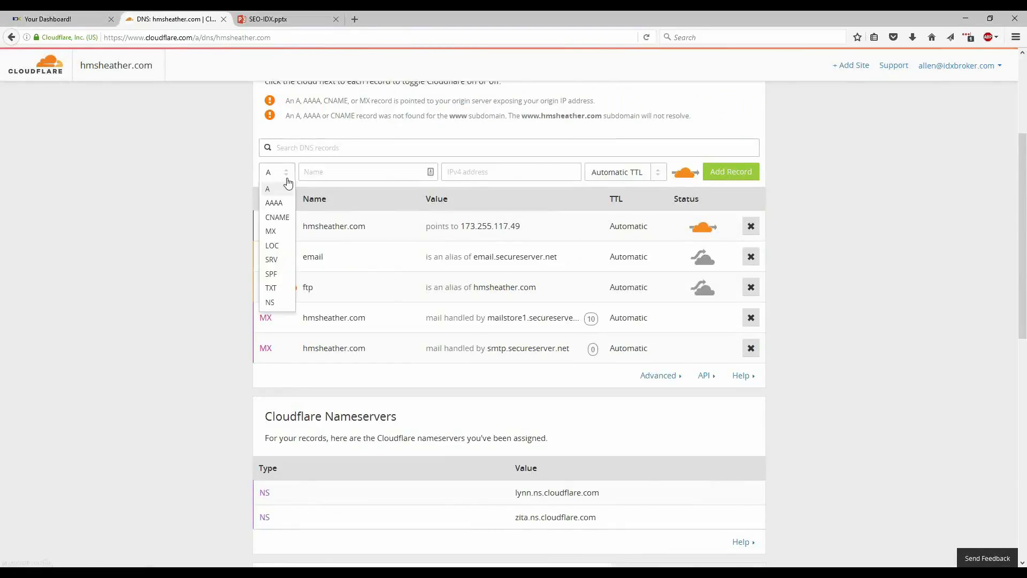
click(277, 217)
text(listings)
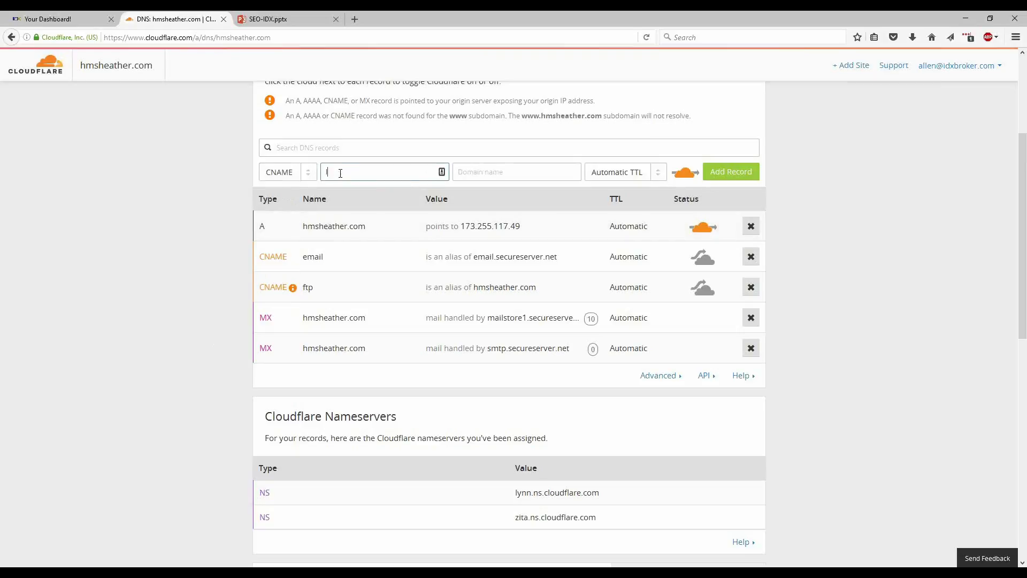
click(484, 173)
text(sub)
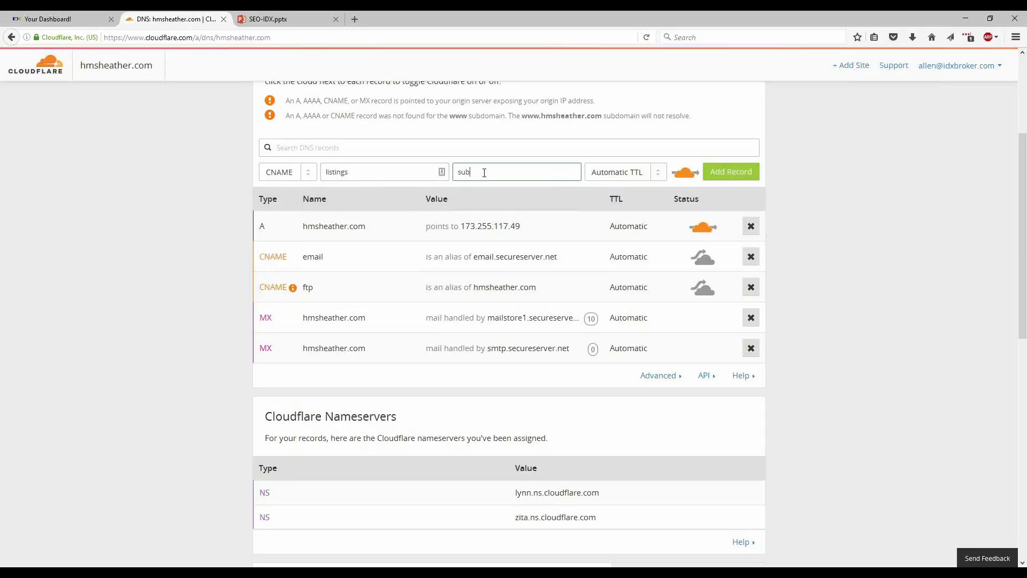
text(domains.idxbroker.com)
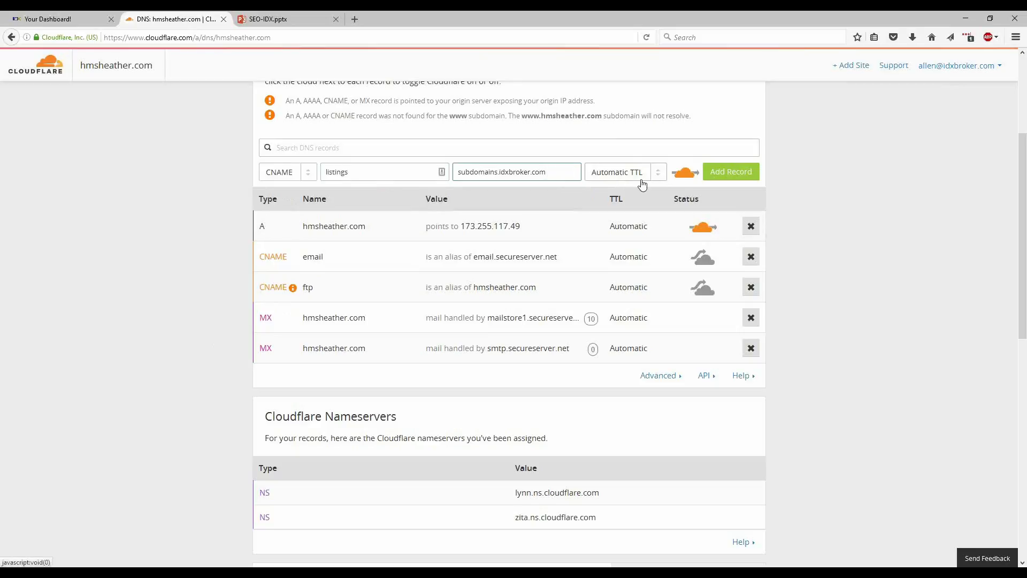
click(685, 179)
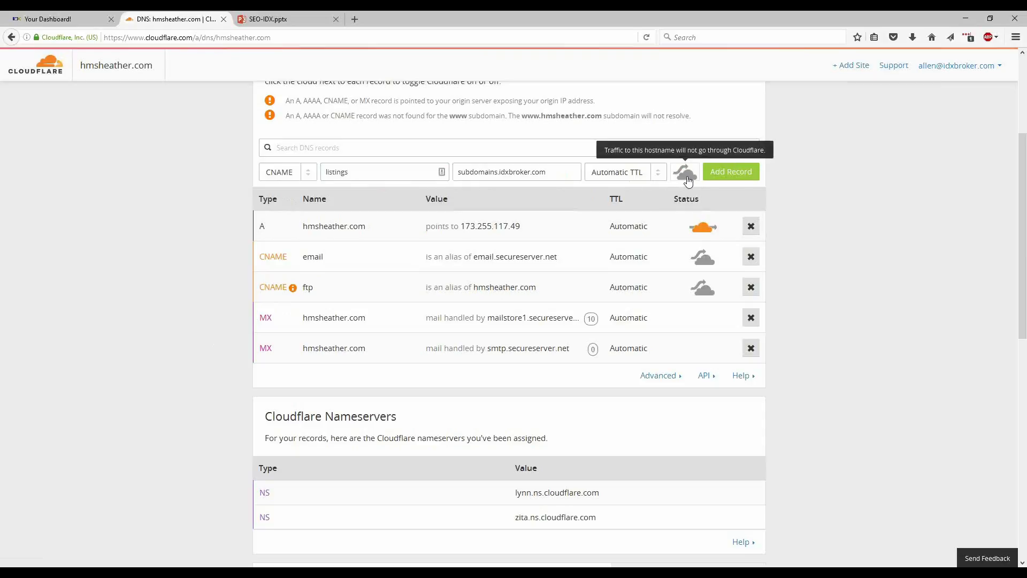
click(726, 171)
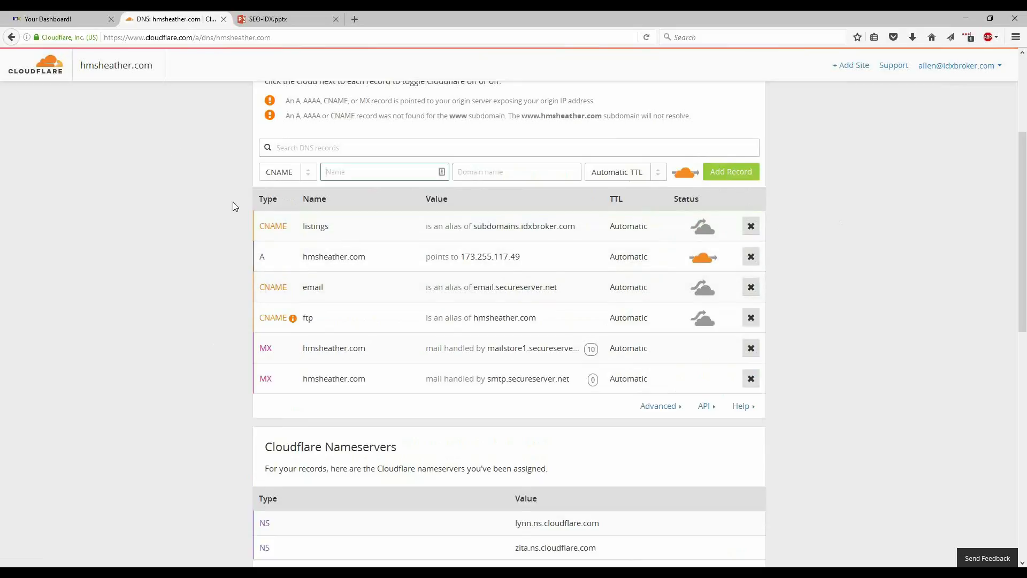
Open cachecheck.opendns.com in a new tab.
click(355, 19)
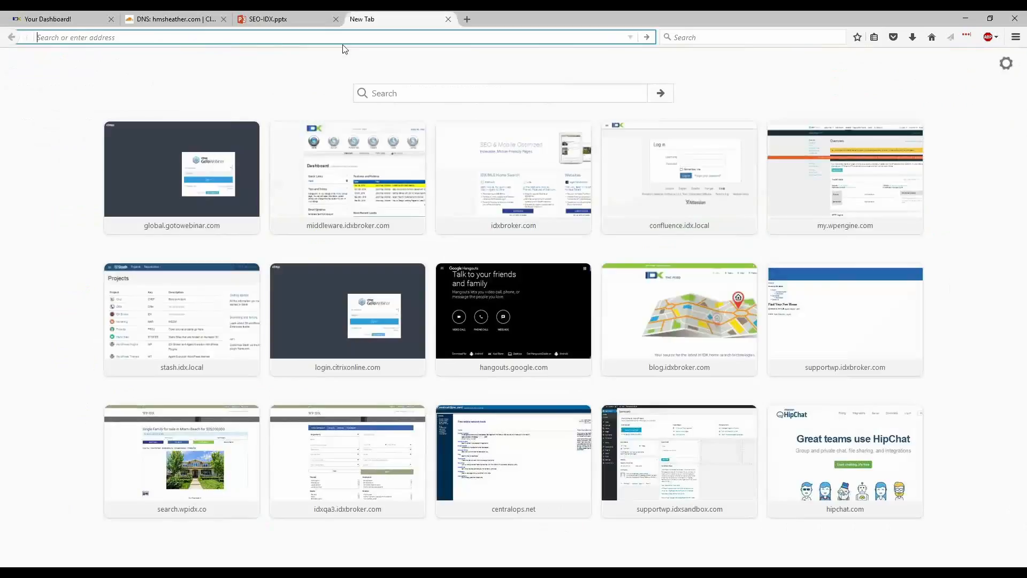
text(cache)
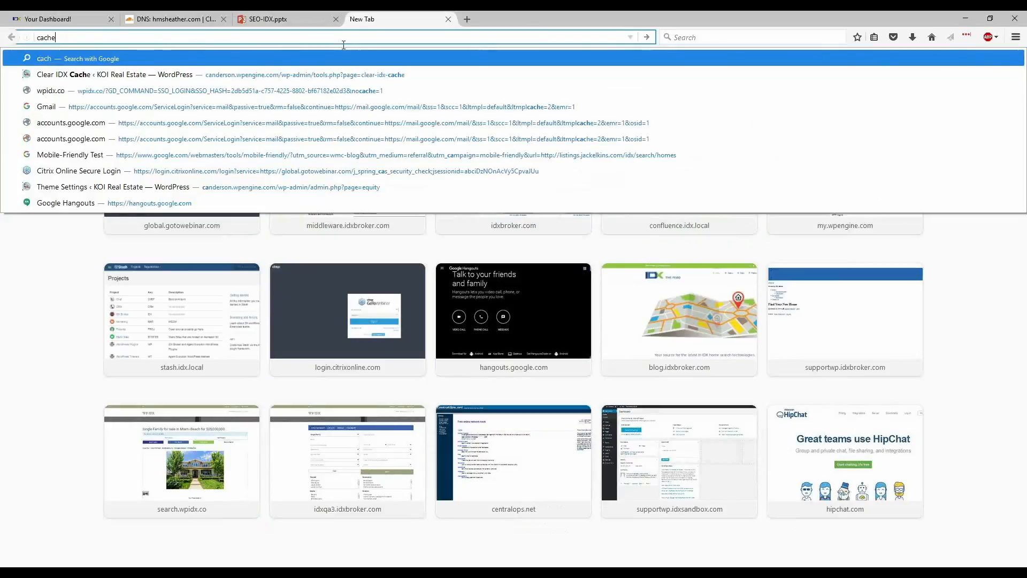
text(check.op)
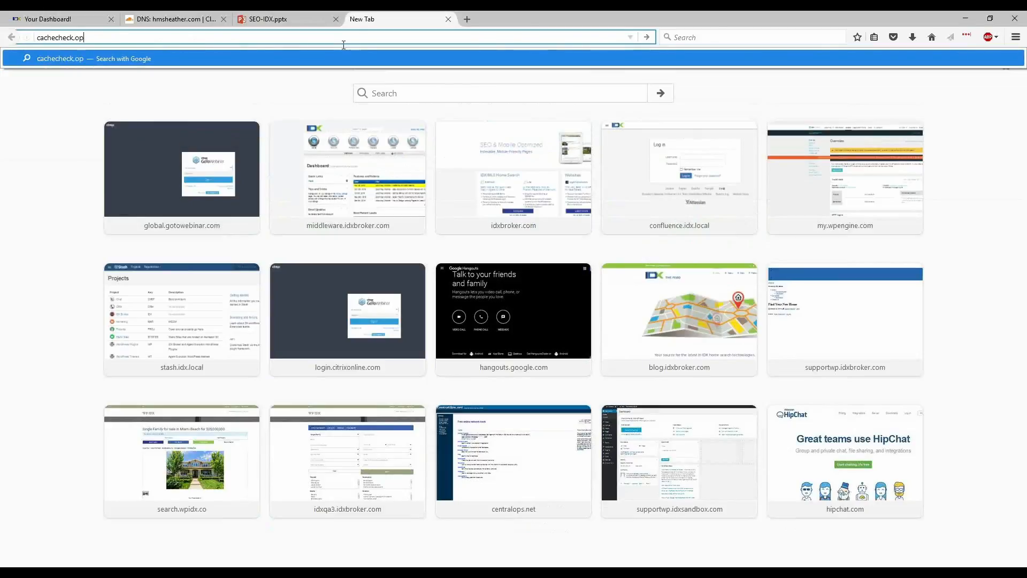
text(endns.com)
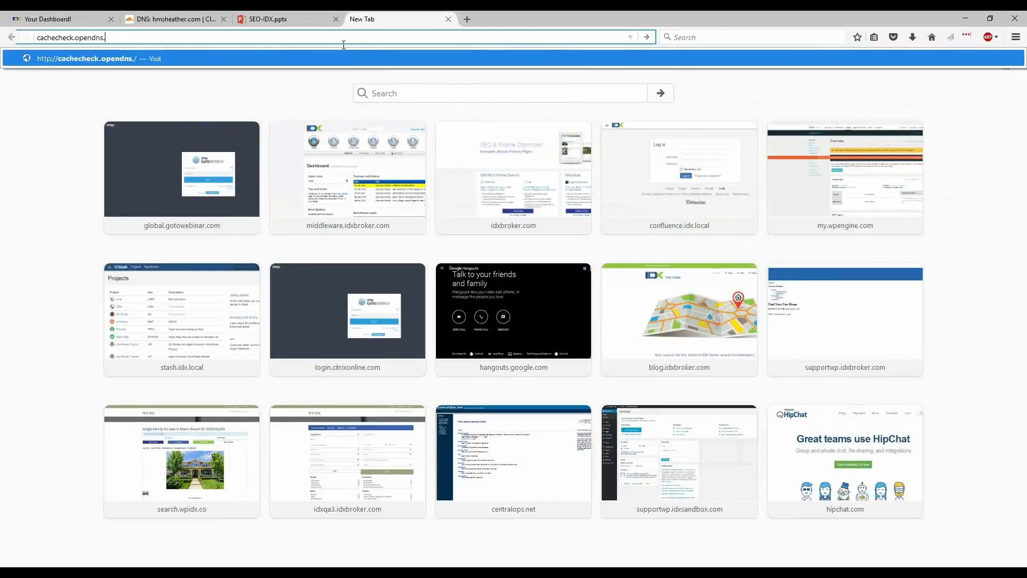
key(Return)
Check the domain listings.hmsheather.com, entering the displayed captcha code.
click(335, 203)
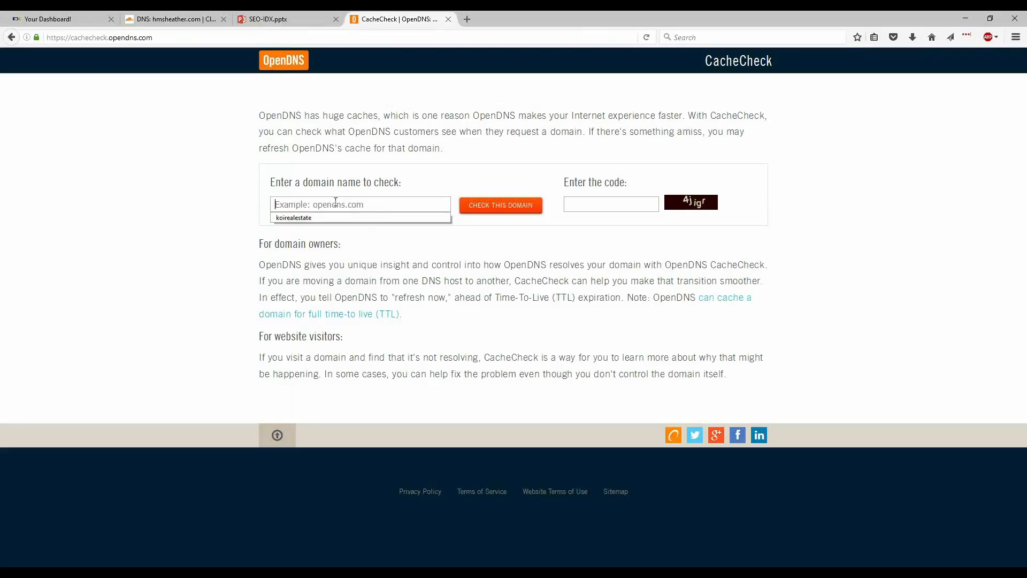
text(listings)
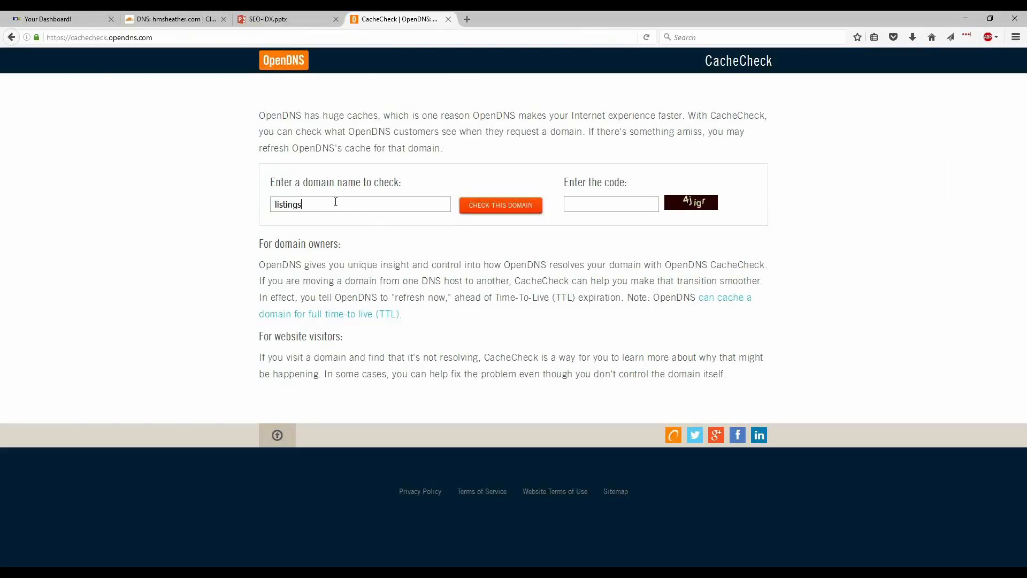
text(.hmsheather)
text(.com)
text(4)
text(jigr)
click(496, 210)
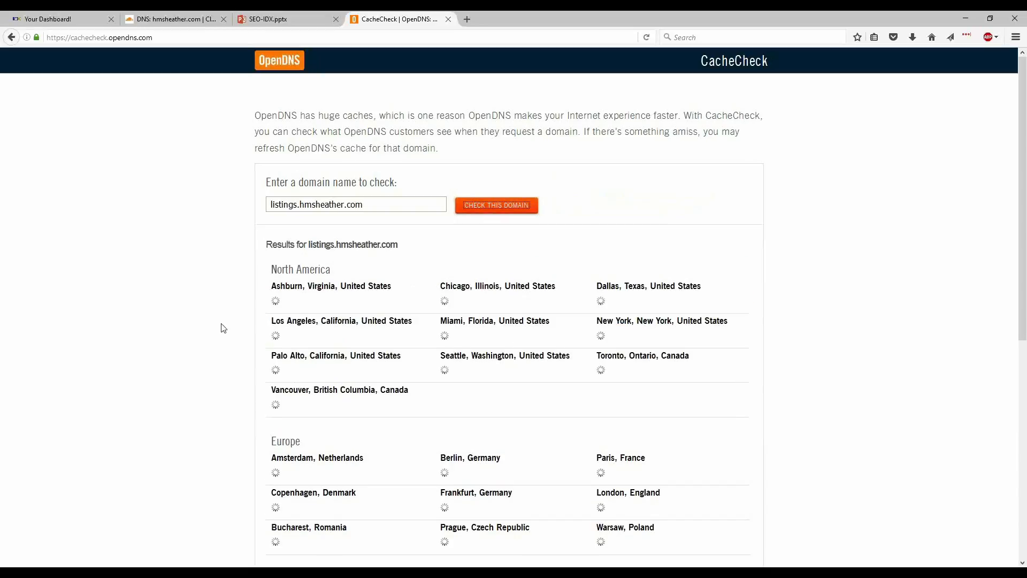
Review the cache check results across all locations.
drag(270, 302, 377, 311)
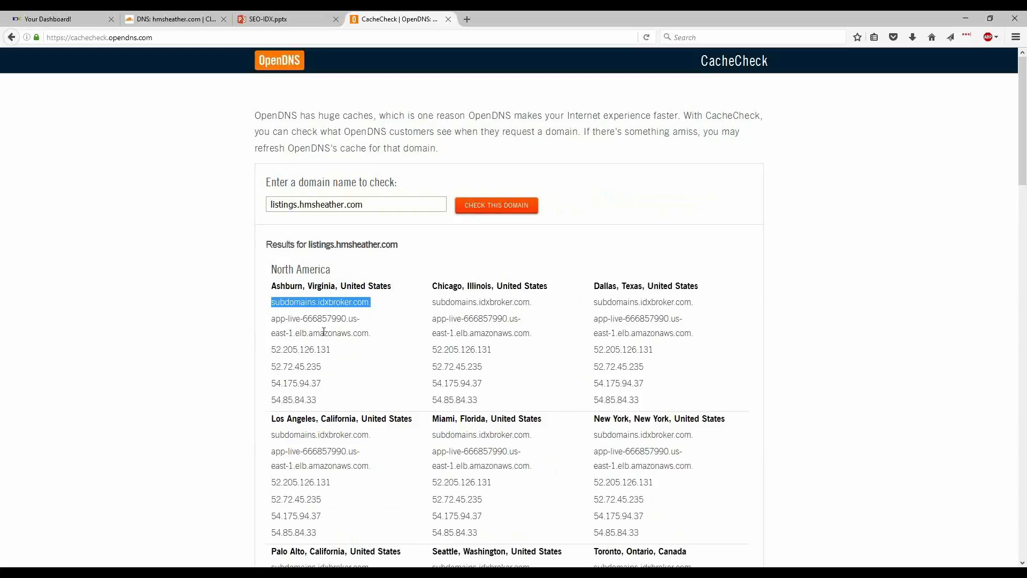
scroll(653, 332, down, 15)
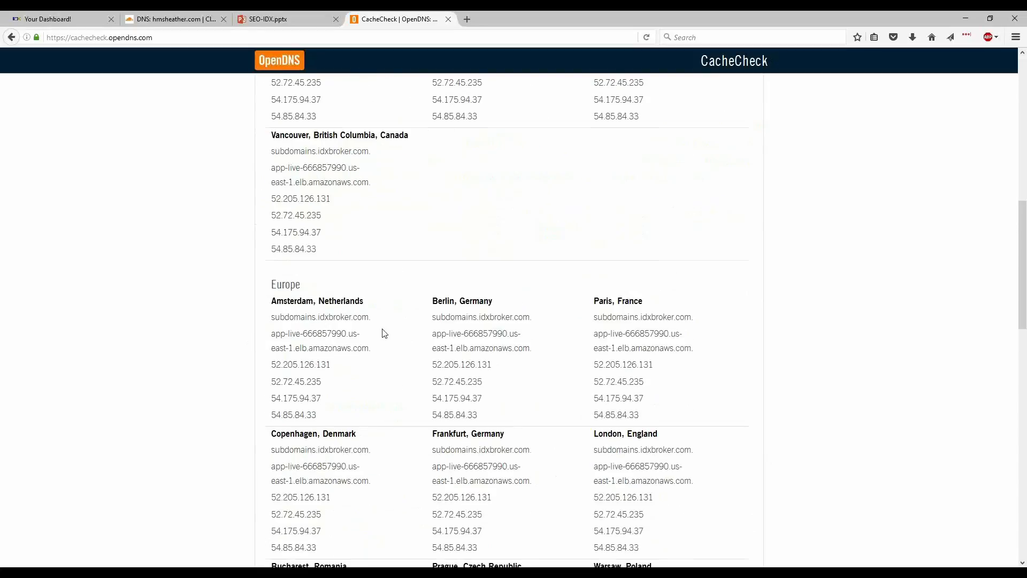
scroll(256, 359, down, 10)
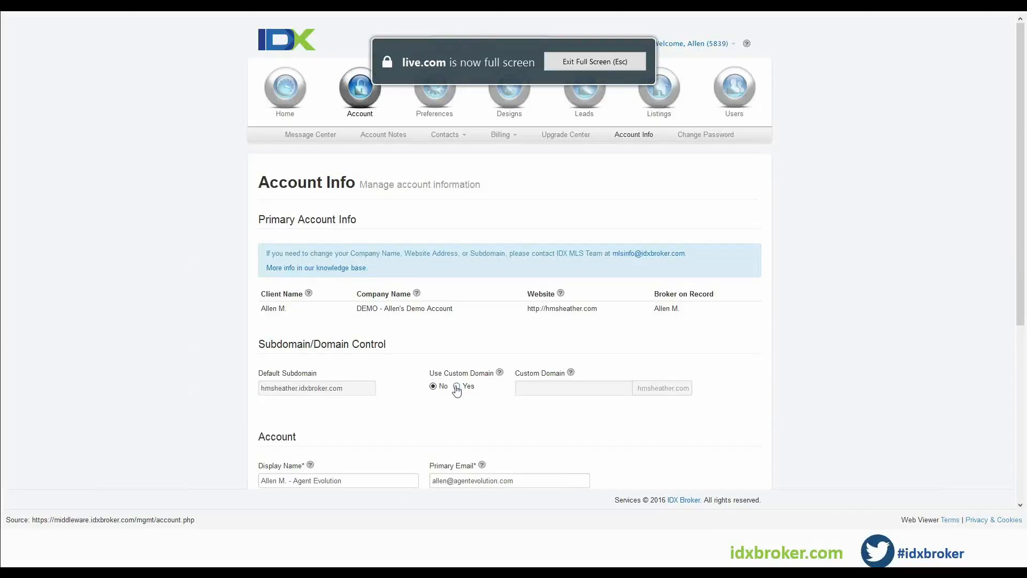
Enable the custom domain option in the account info and enter listings as the custom domain.
click(456, 386)
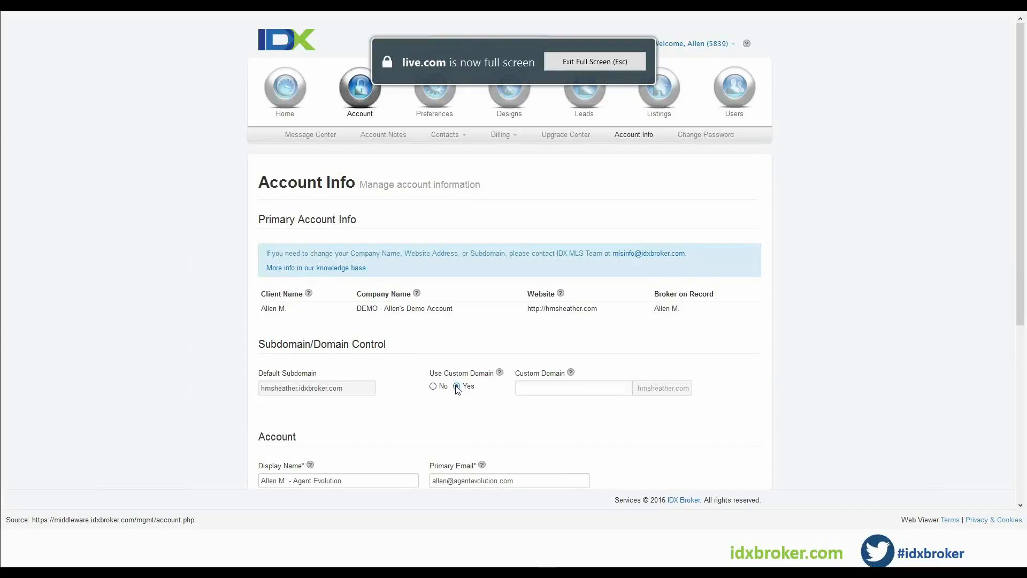
click(529, 389)
text(listings)
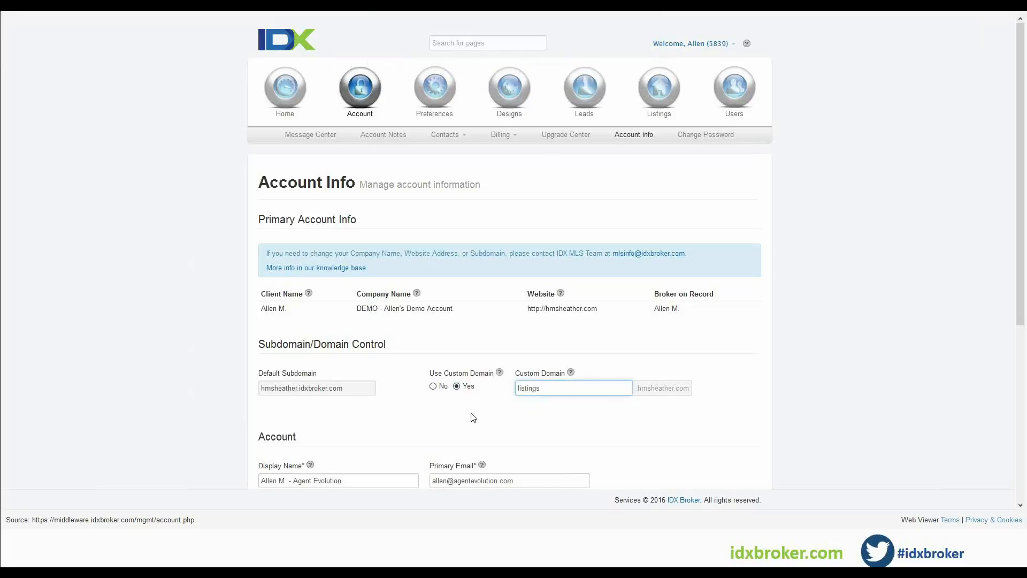
click(474, 417)
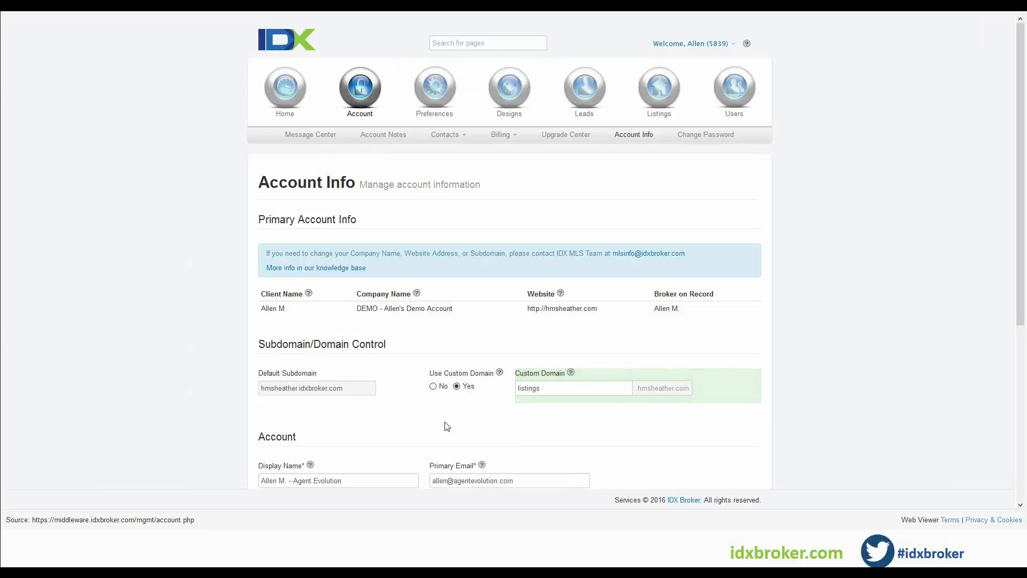
Try homes as the custom domain instead.
click(570, 390)
key(BackSpace)
key(BackSpace)
key(BackSpace)
key(BackSpace)
key(BackSpace)
key(BackSpace)
key(BackSpace)
key(BackSpace)
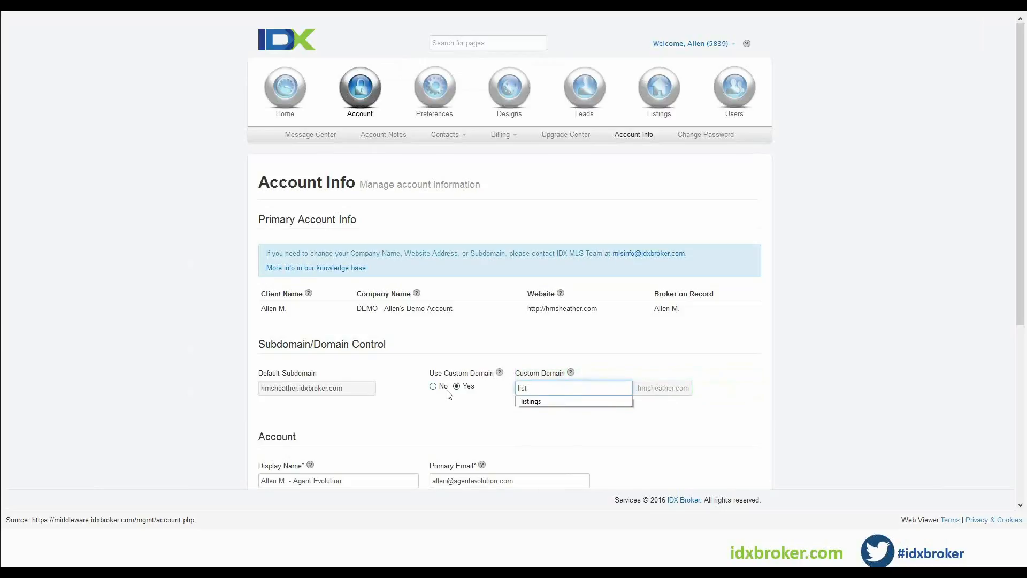
text(homes)
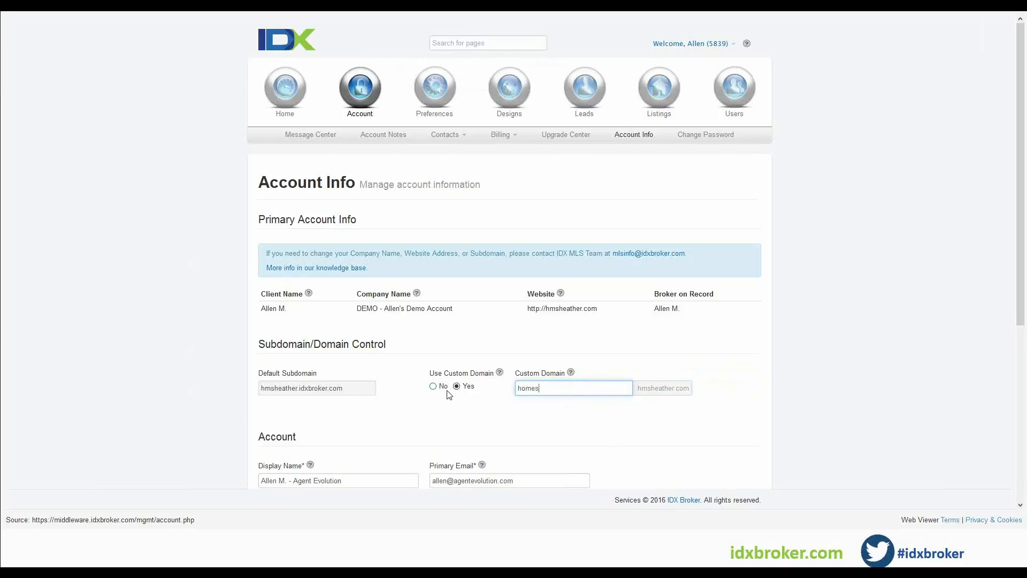
click(446, 418)
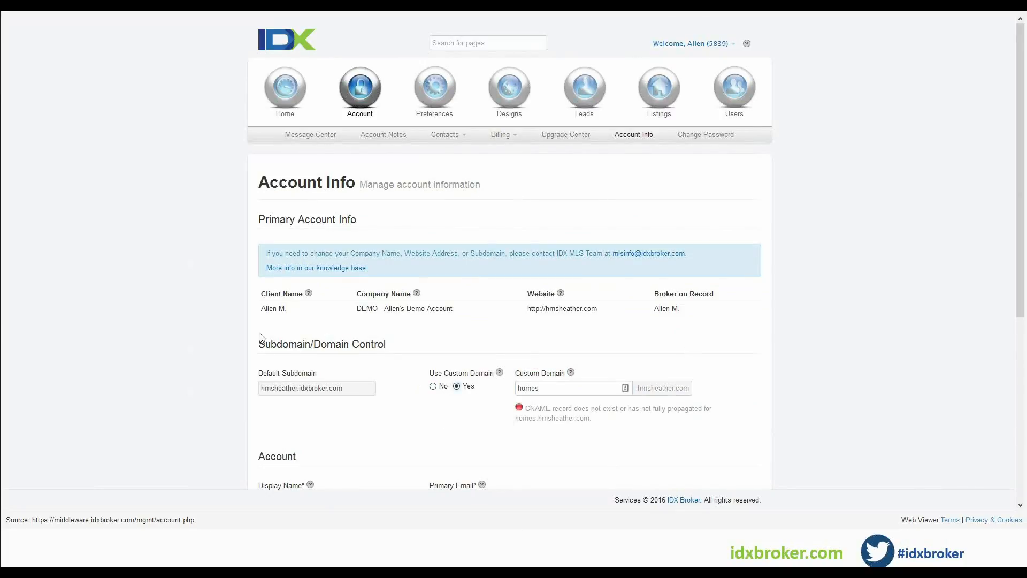
Set the custom domain back to listings and save the account changes.
click(558, 390)
key(BackSpace)
key(BackSpace)
key(BackSpace)
key(BackSpace)
key(BackSpace)
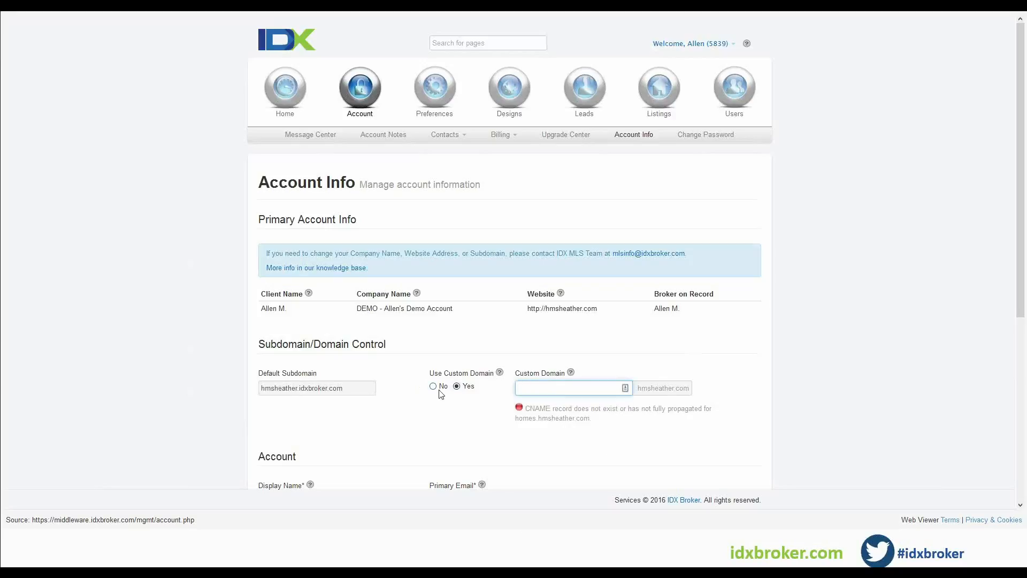
text(listings)
click(448, 432)
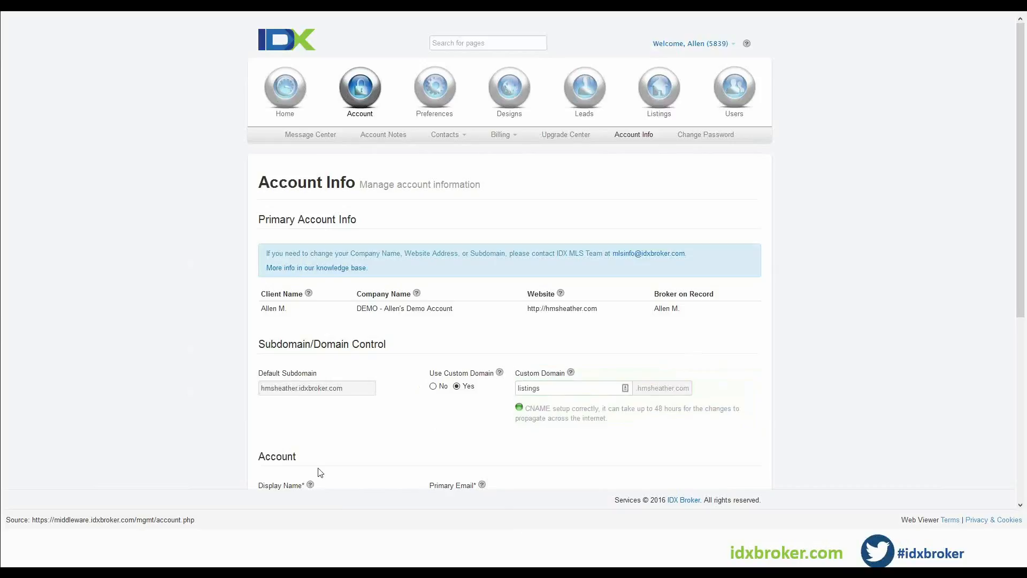
scroll(349, 437, down, 5)
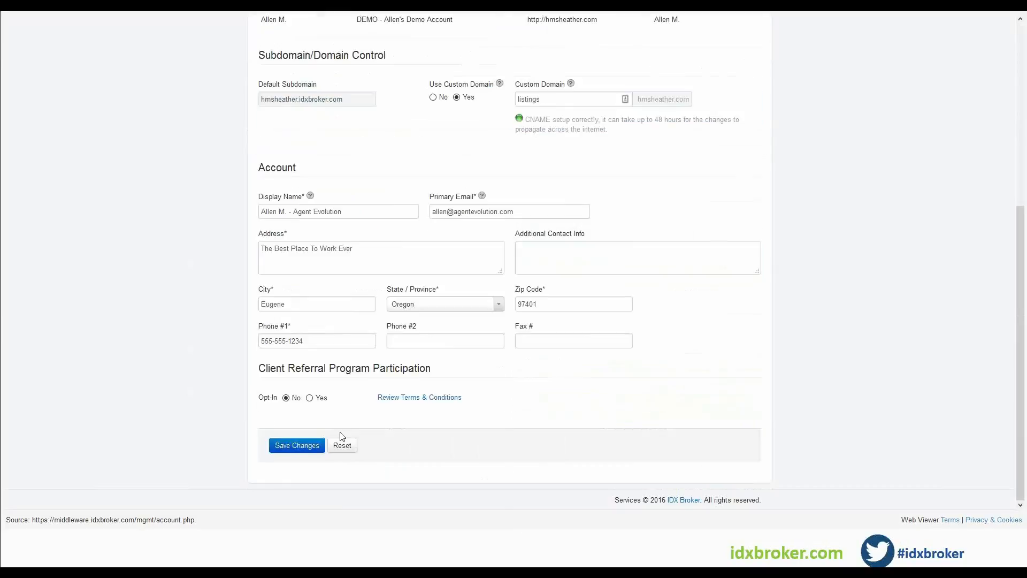
click(301, 449)
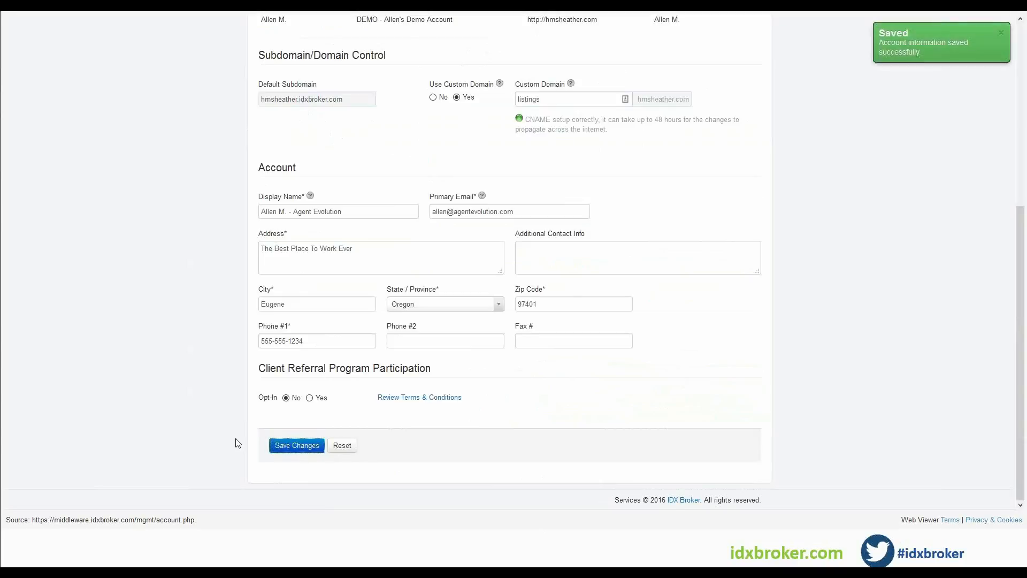
Copy the link address of the Advanced Search page from the design pages list.
scroll(219, 443, up, 5)
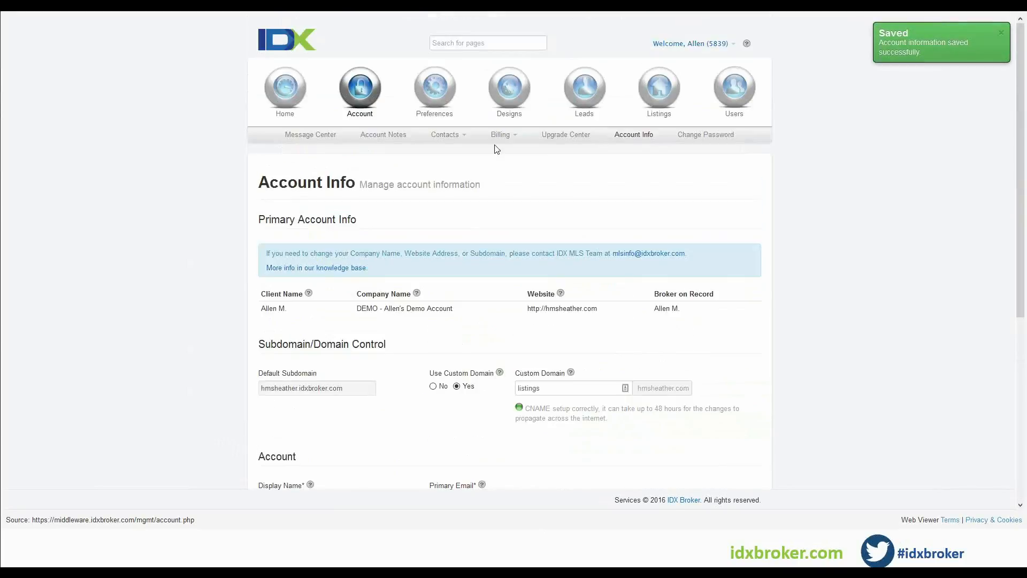
mouse_move(512, 96)
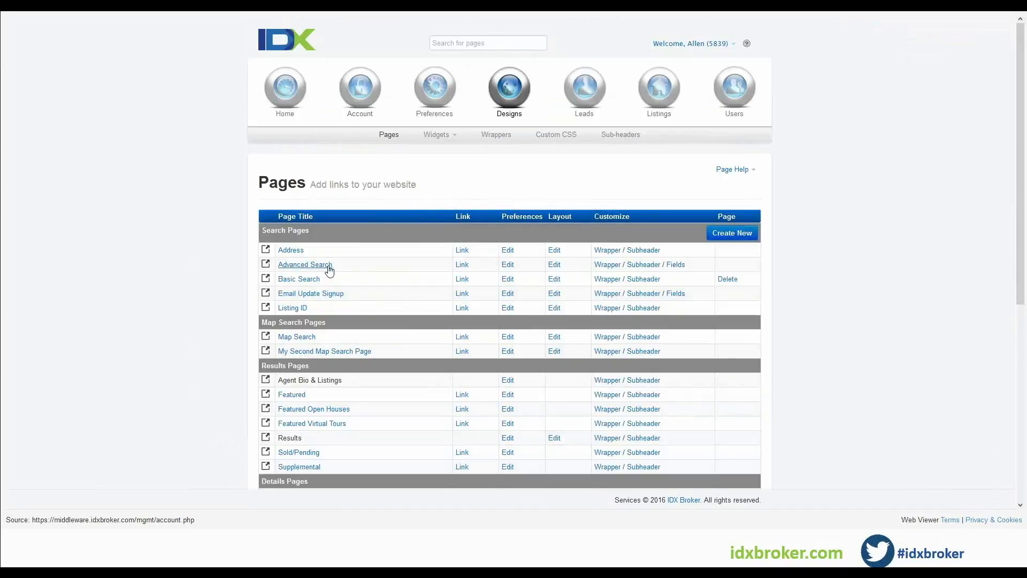
right_click(332, 266)
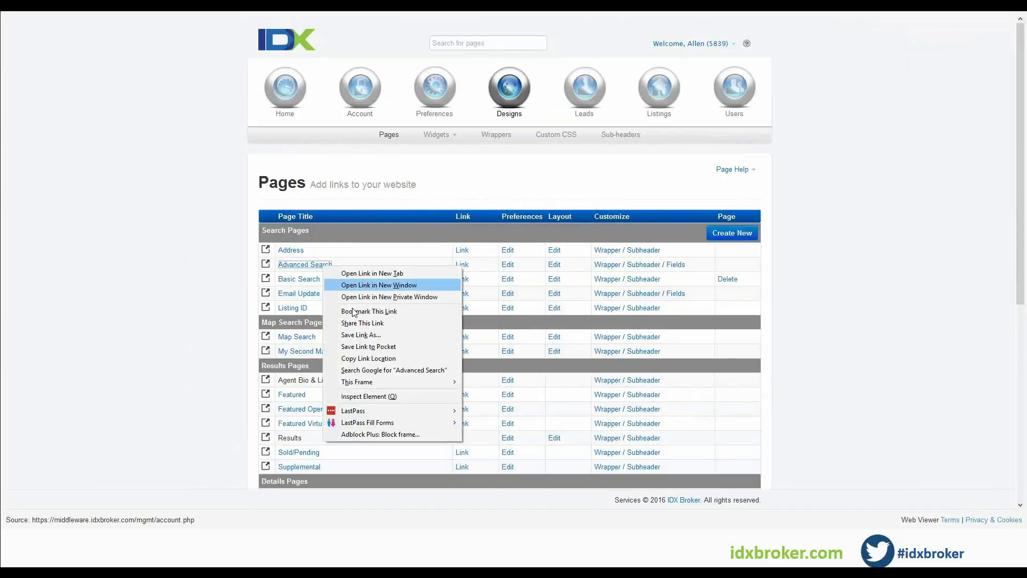
click(351, 356)
Paste the Advanced Search URL on a new line at the top of the global desktop custom CSS.
click(557, 135)
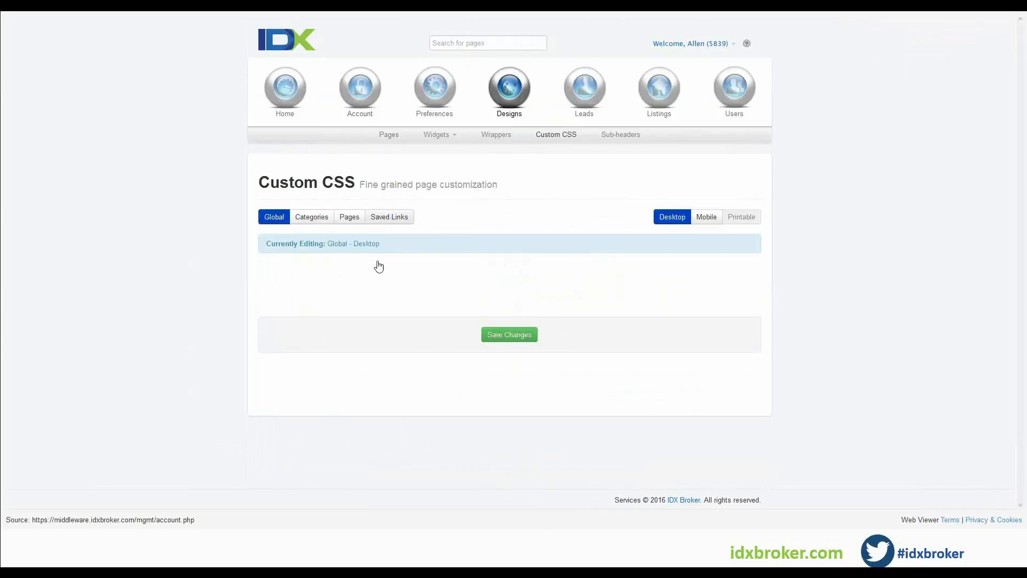
click(262, 273)
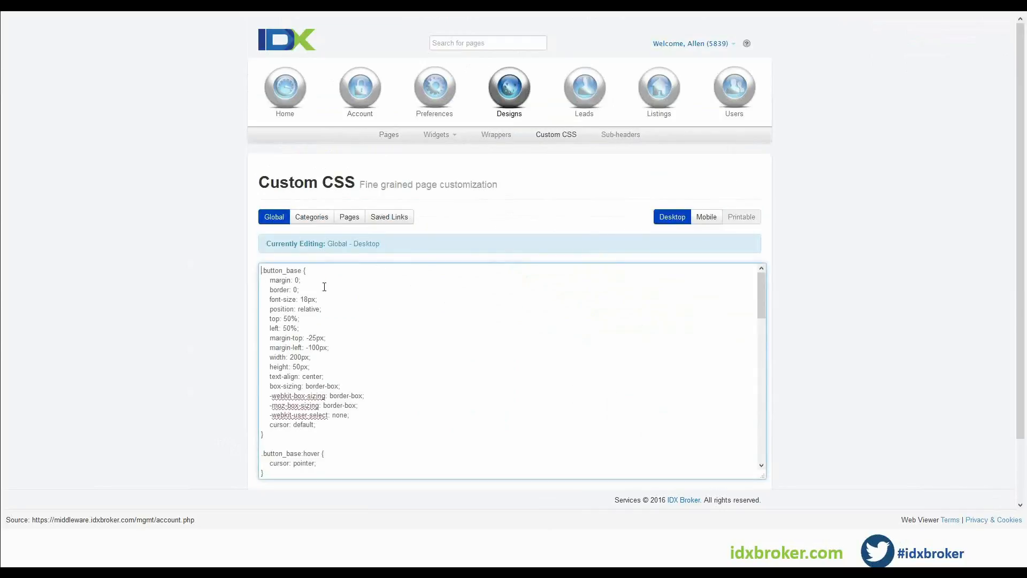
key(Return)
key(Return)
key(Return)
key(Up)
key(Up)
key(ctrl+v)
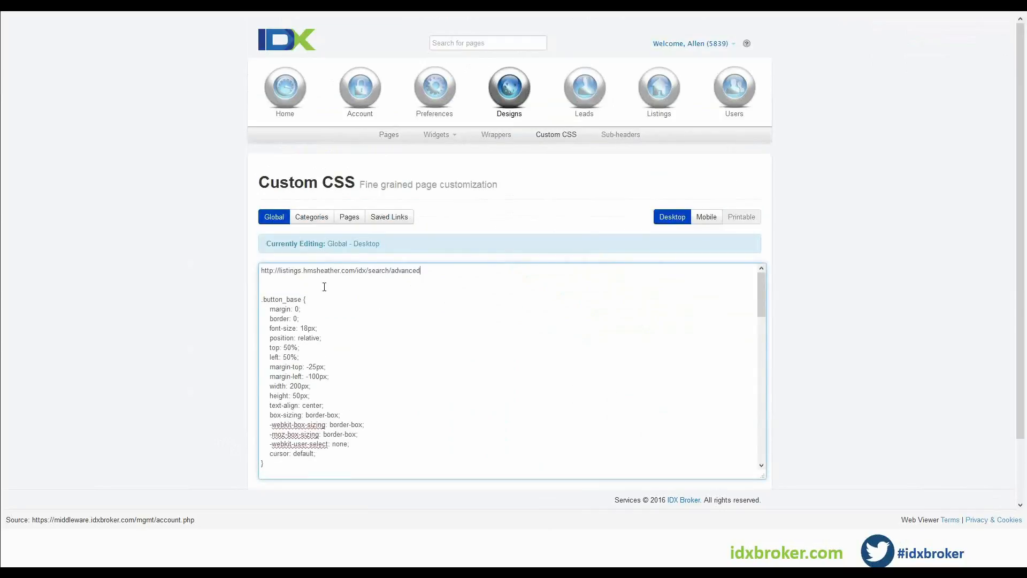
Replace the pasted URL's domain with hmsheather.idxbroker.com.
drag(303, 271, 340, 271)
click(282, 271)
drag(280, 271, 301, 271)
drag(355, 270, 302, 271)
drag(278, 270, 349, 267)
key(BackSpace)
text(hmsheather.idxbroker.com)
drag(317, 270, 361, 270)
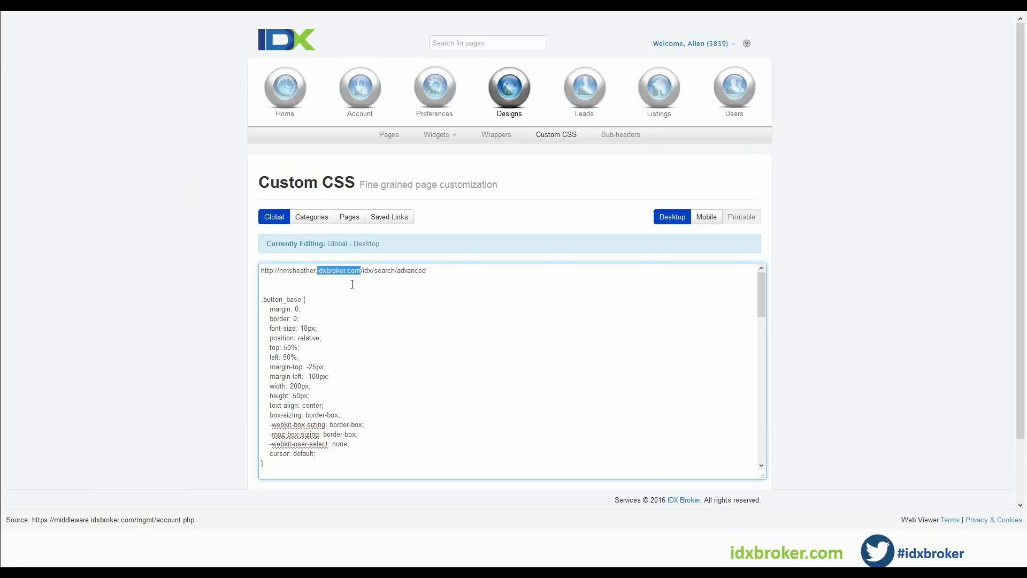
Delete the pasted Advanced Search URL line from the top of the global desktop custom CSS.
click(310, 282)
drag(165, 283, 204, 263)
key(BackSpace)
key(Delete)
key(Delete)
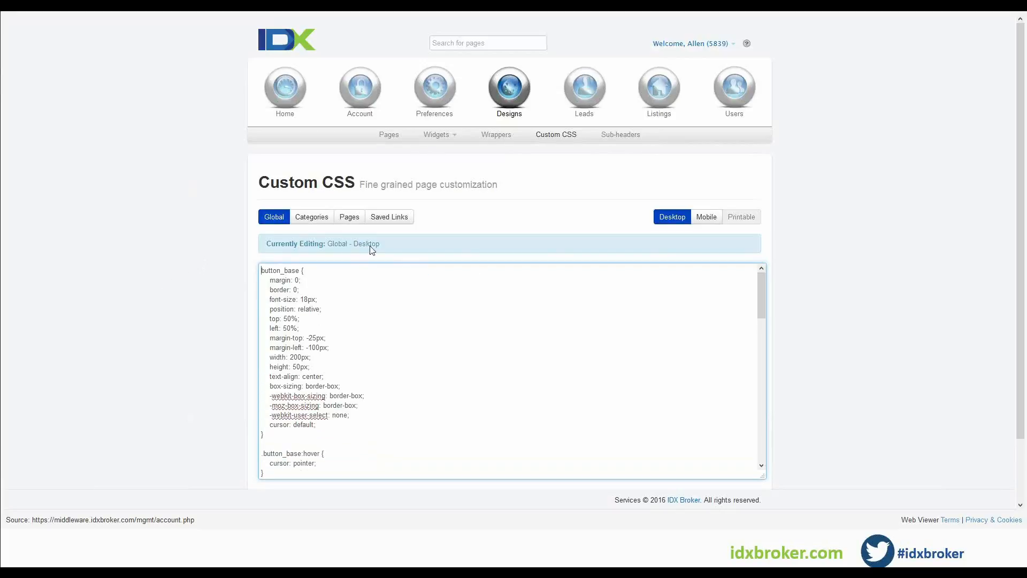
Open the Details page preferences from the design pages list and review the Dynamic Details URL tag options.
click(386, 138)
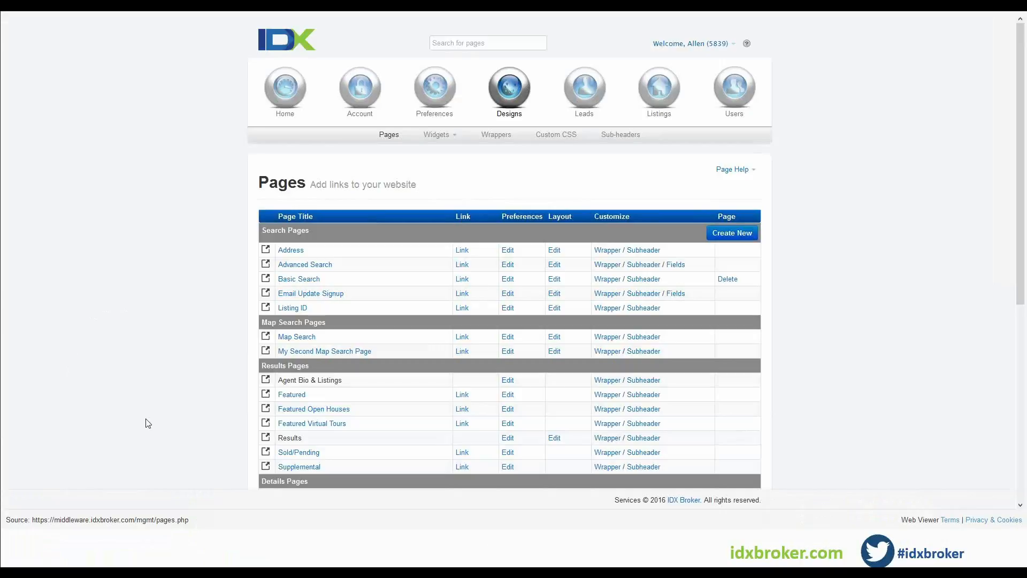
scroll(158, 359, down, 1)
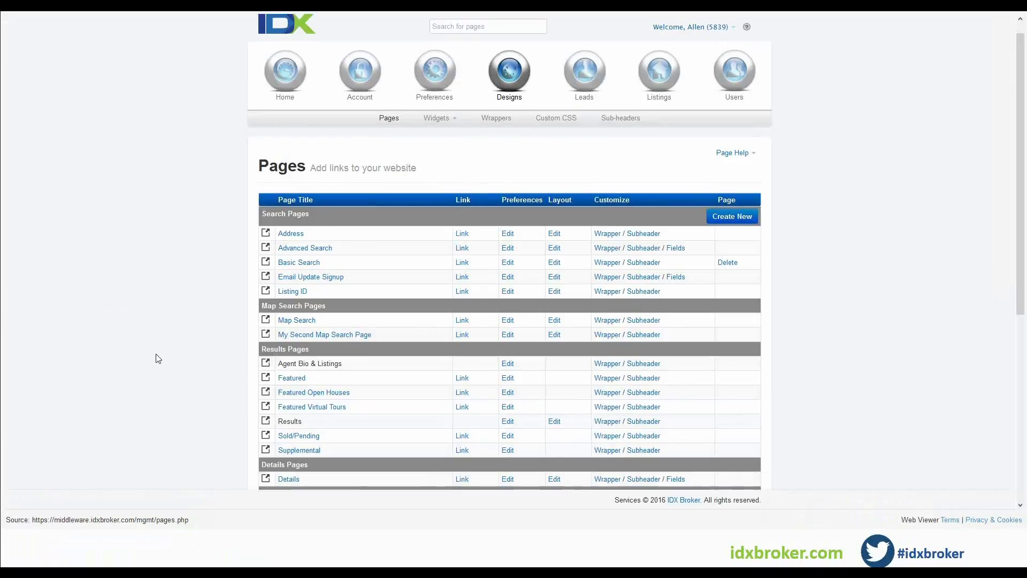
scroll(416, 382, down, 3)
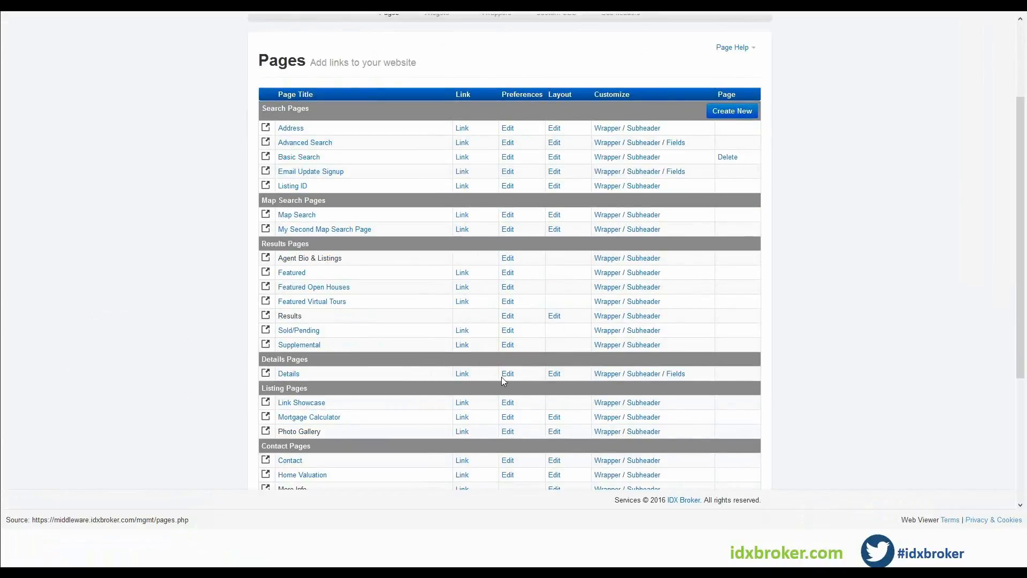
scroll(252, 167, up, 3)
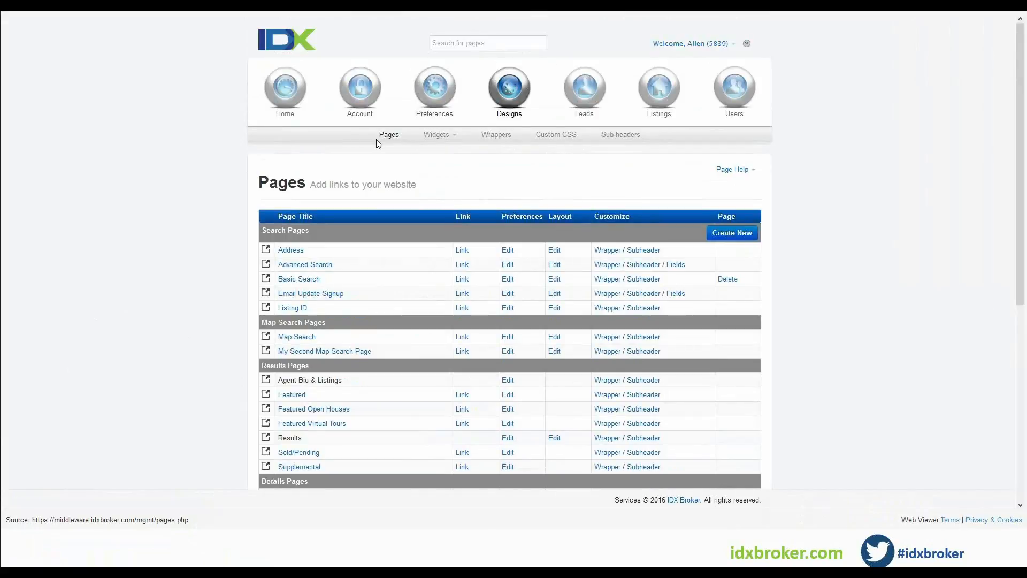
scroll(196, 388, down, 3)
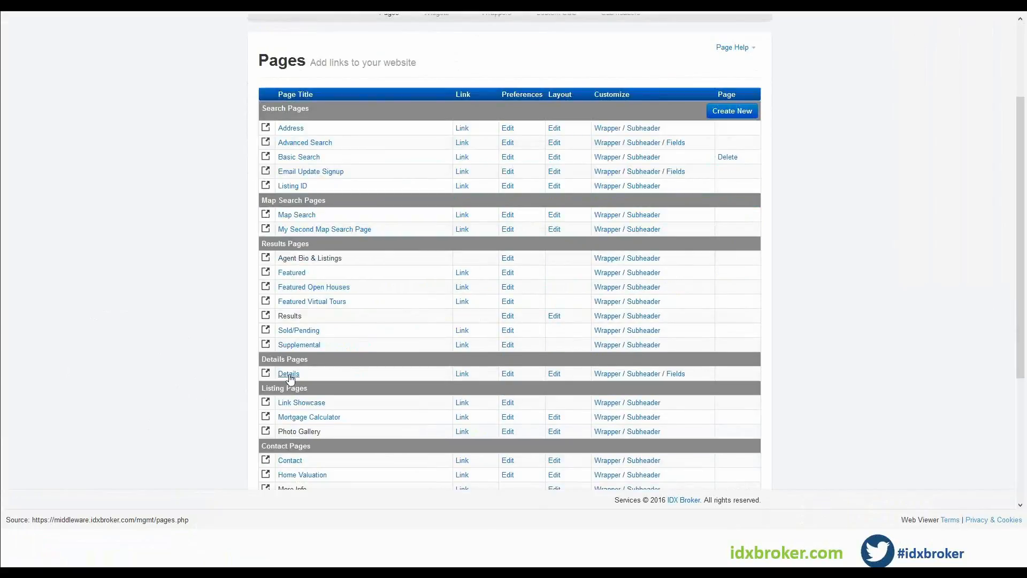
triple_click(270, 359)
click(399, 372)
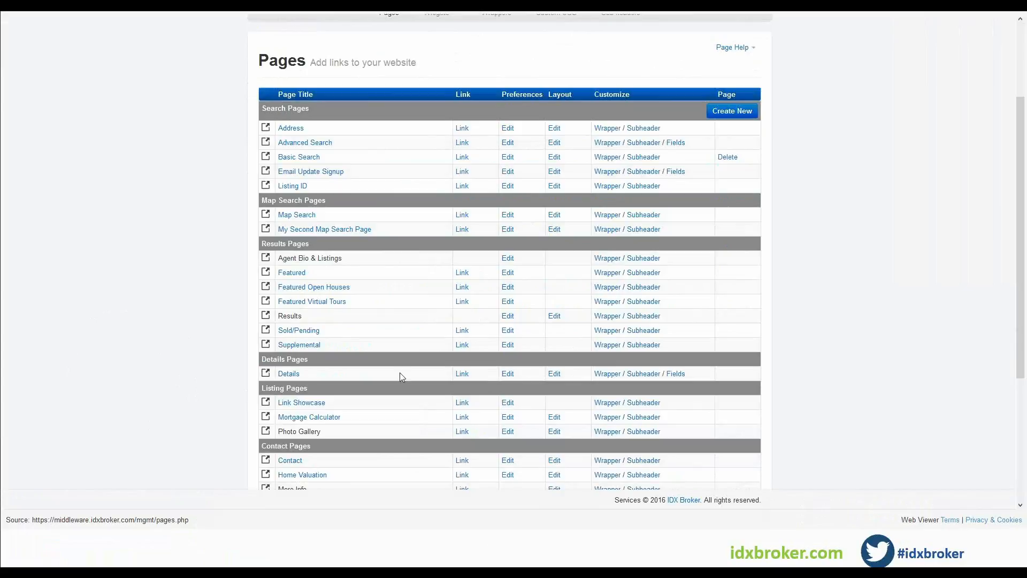
click(507, 373)
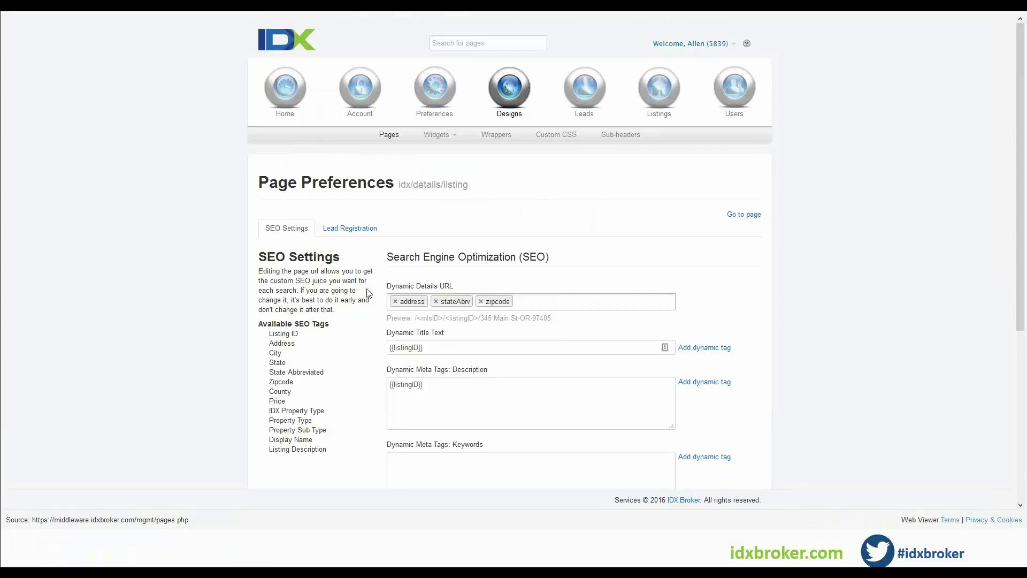
click(541, 301)
scroll(616, 277, down, 1)
click(575, 222)
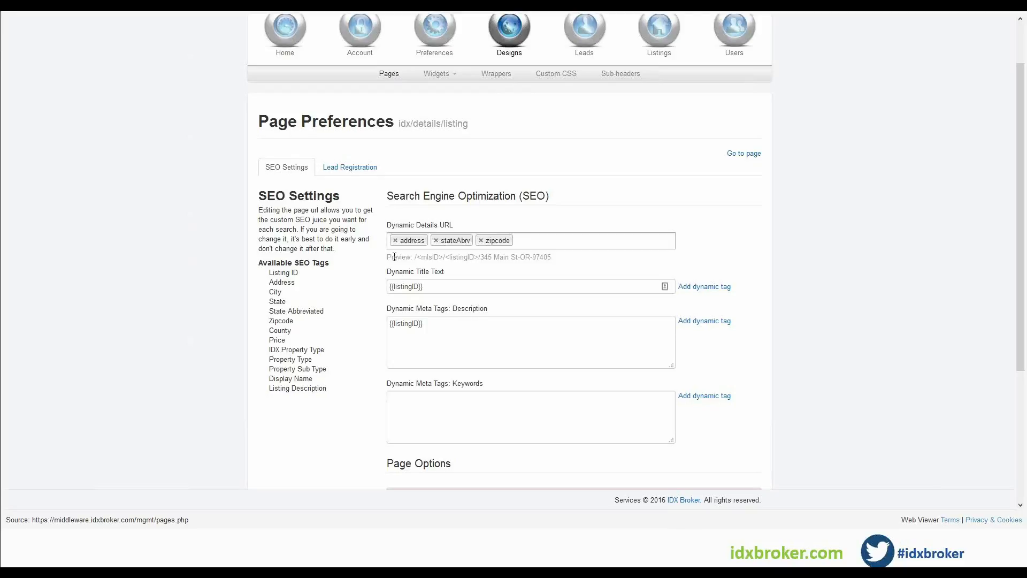
click(443, 241)
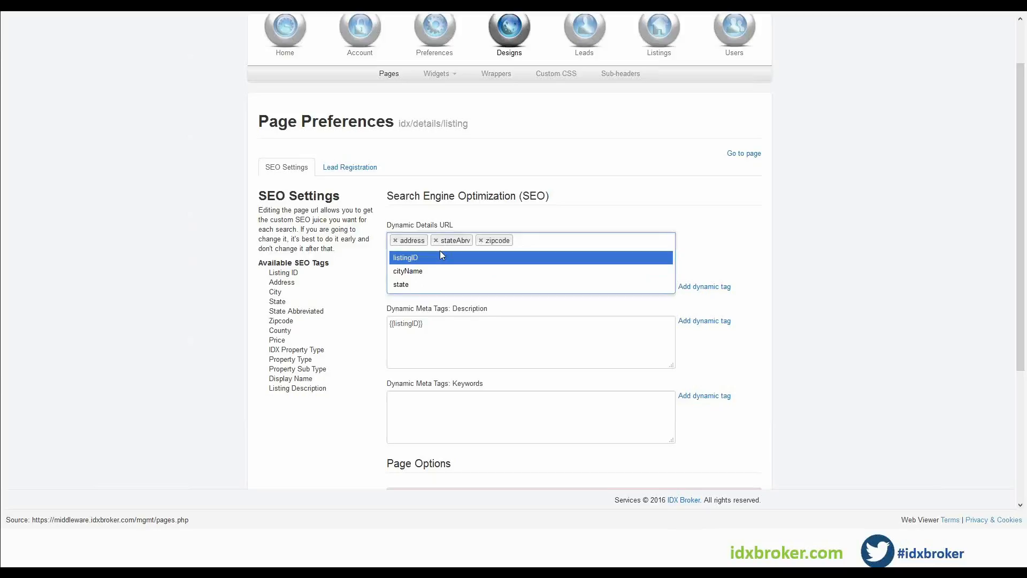
click(334, 374)
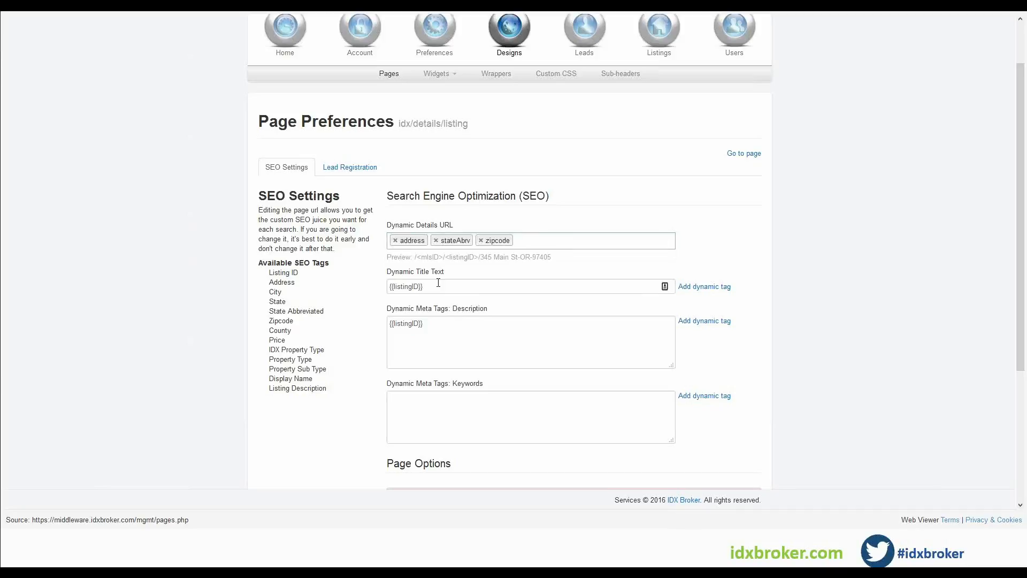
Set the dynamic title text to the Property Type tag, then ' for sale in ', then the City tag.
click(446, 288)
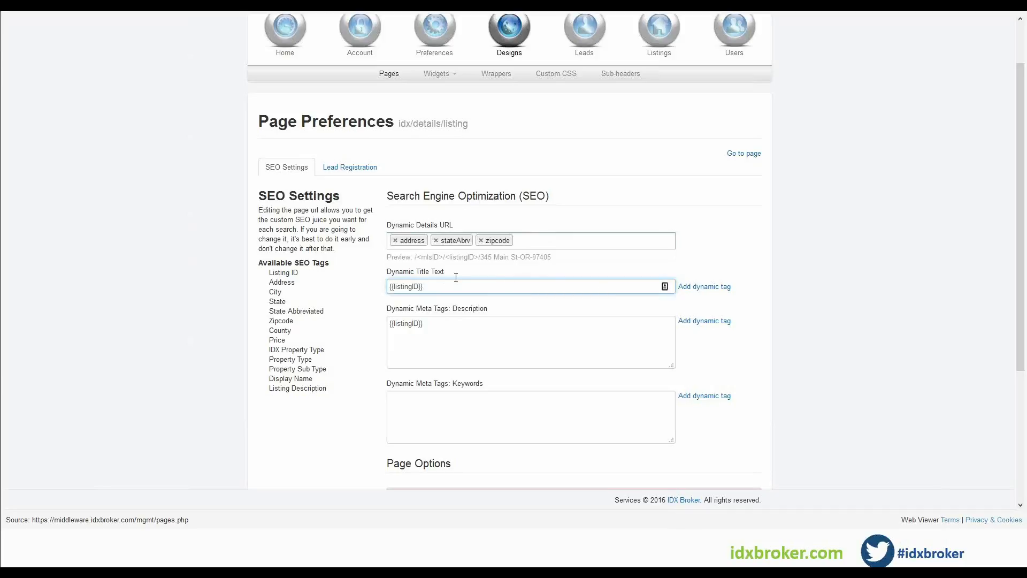
drag(435, 288, 394, 285)
key(BackSpace)
click(695, 287)
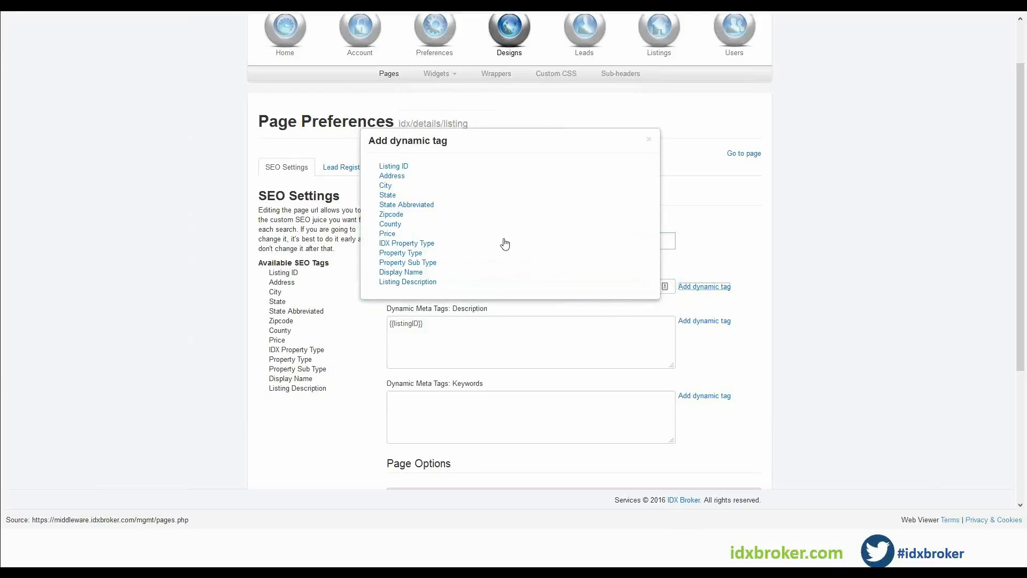
click(398, 253)
click(452, 287)
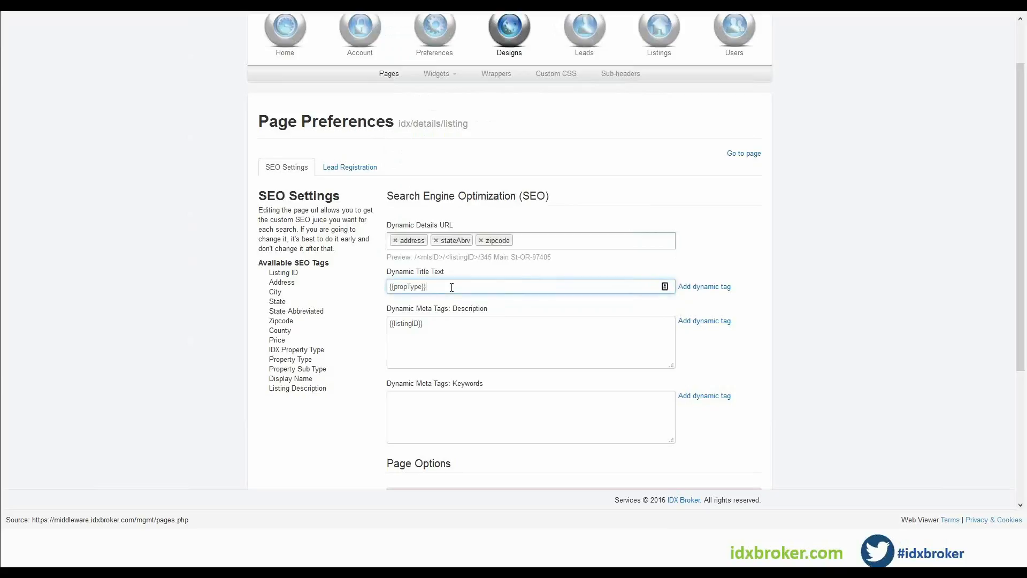
text(for sale in)
click(712, 288)
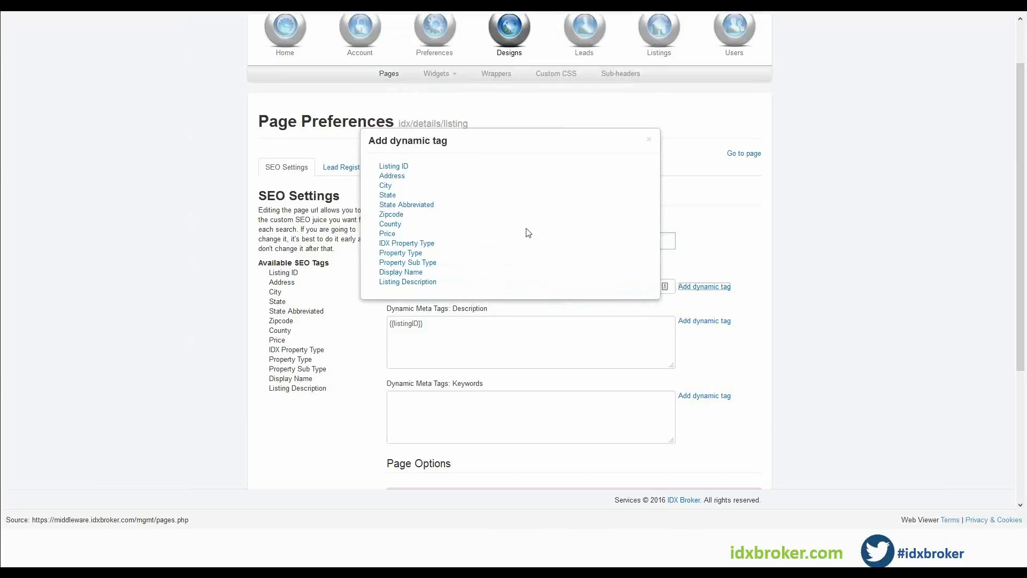
click(385, 187)
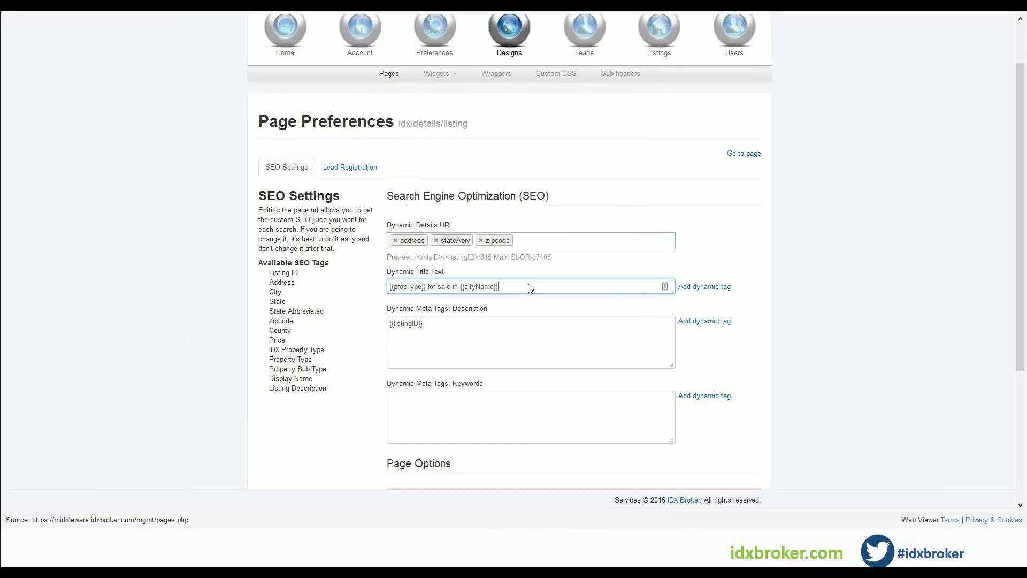
Append a dash and the Listing Description tag after the listing ID in the meta description.
click(444, 326)
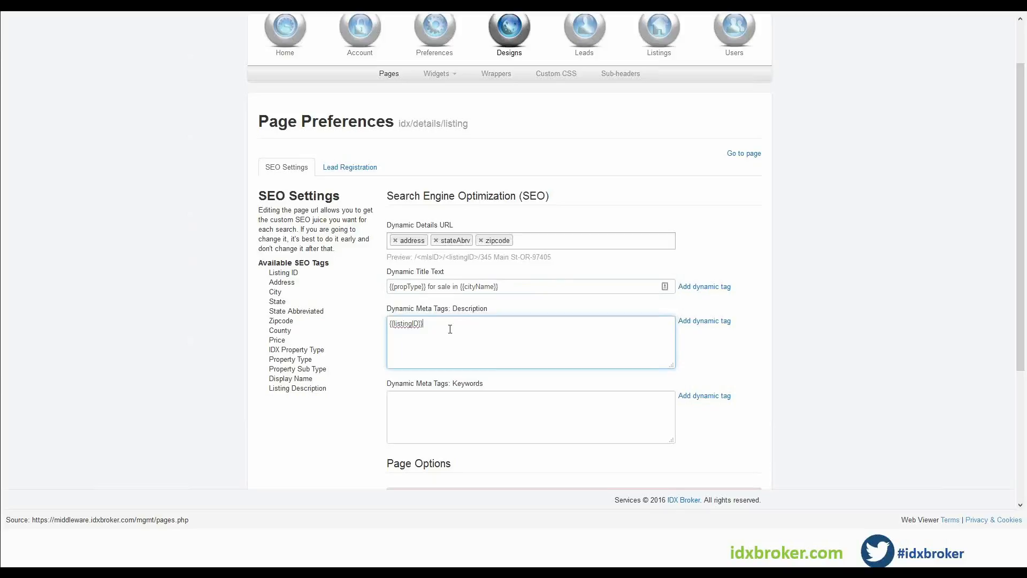
click(695, 321)
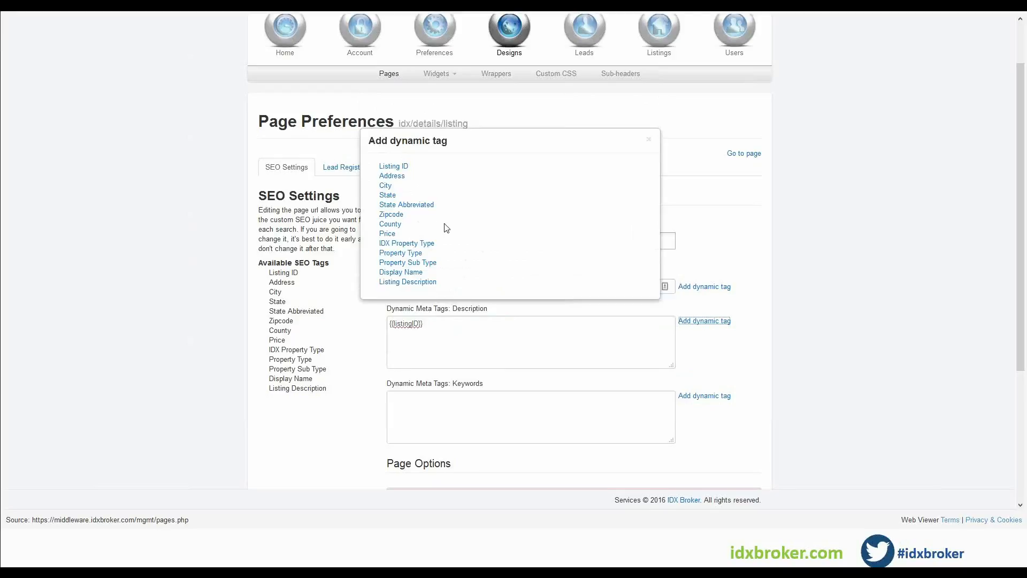
click(430, 282)
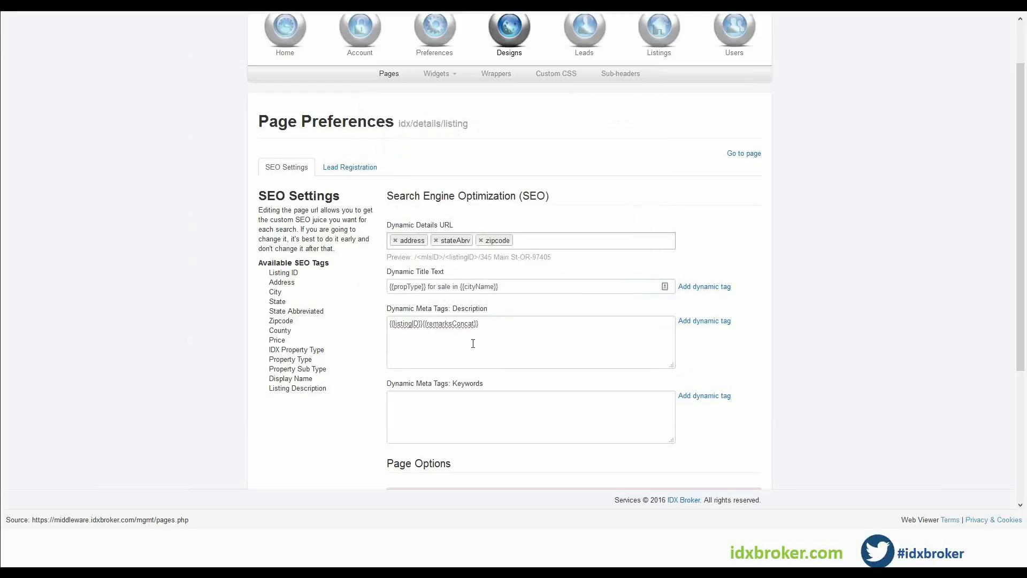
click(422, 323)
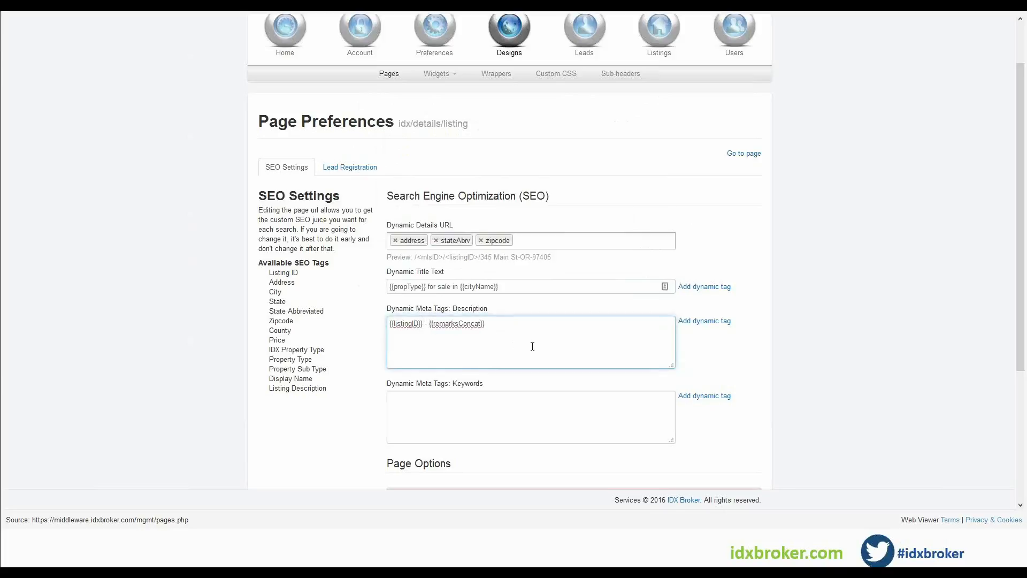
Add the Property Type tag to the dynamic meta keywords.
scroll(563, 338, down, 2)
click(420, 294)
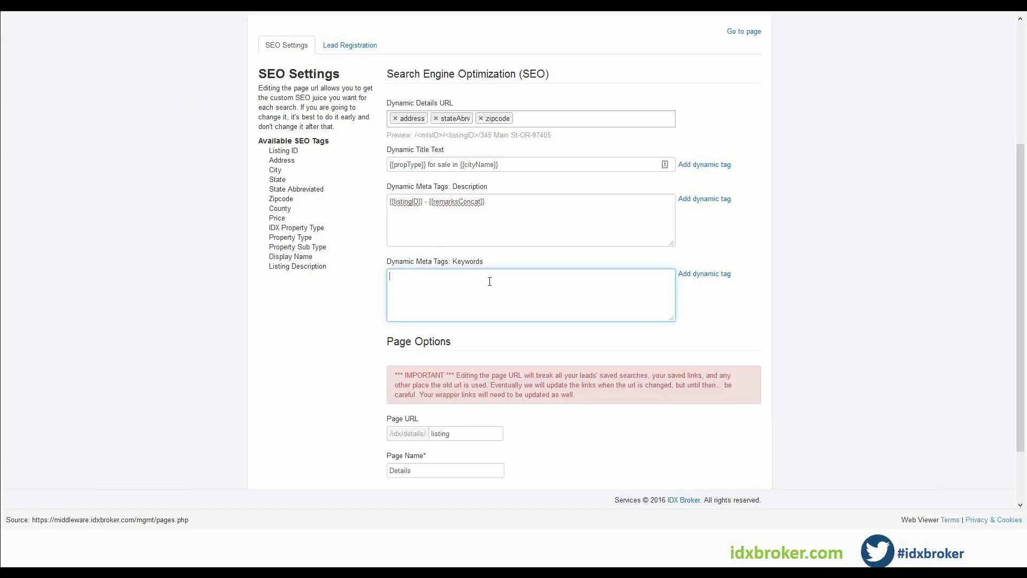
click(704, 273)
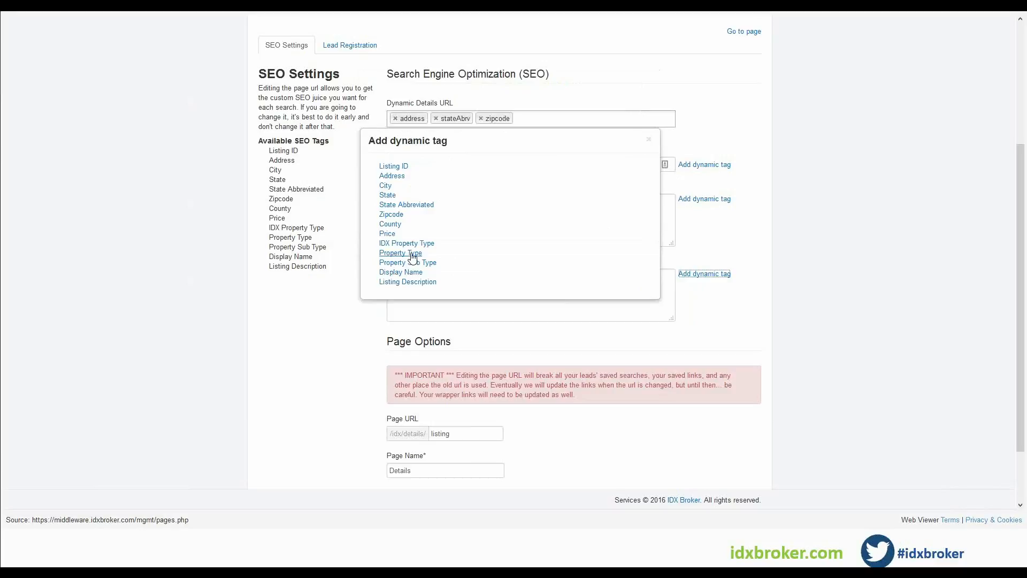
click(395, 266)
click(524, 314)
click(704, 273)
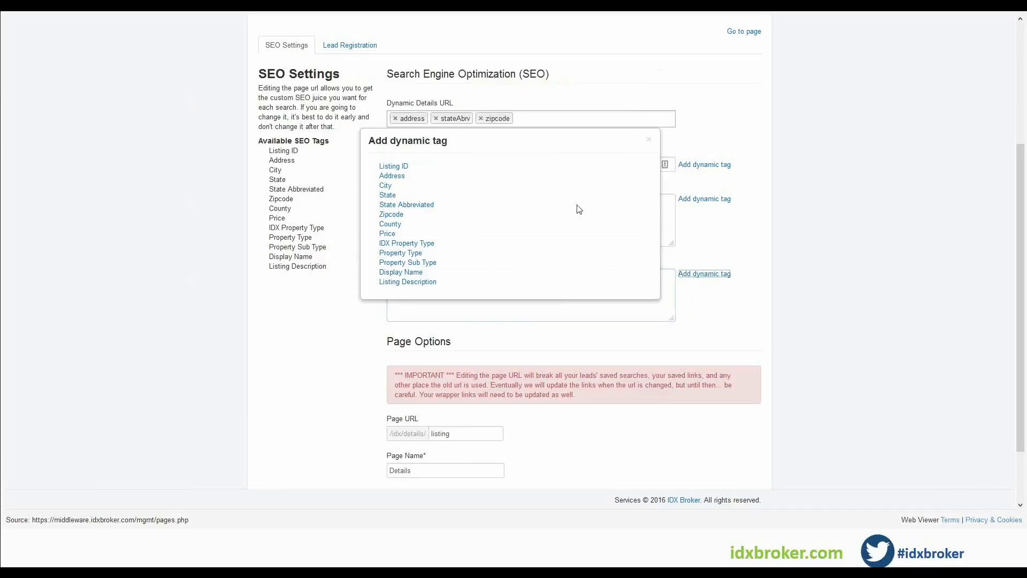
click(649, 136)
click(388, 300)
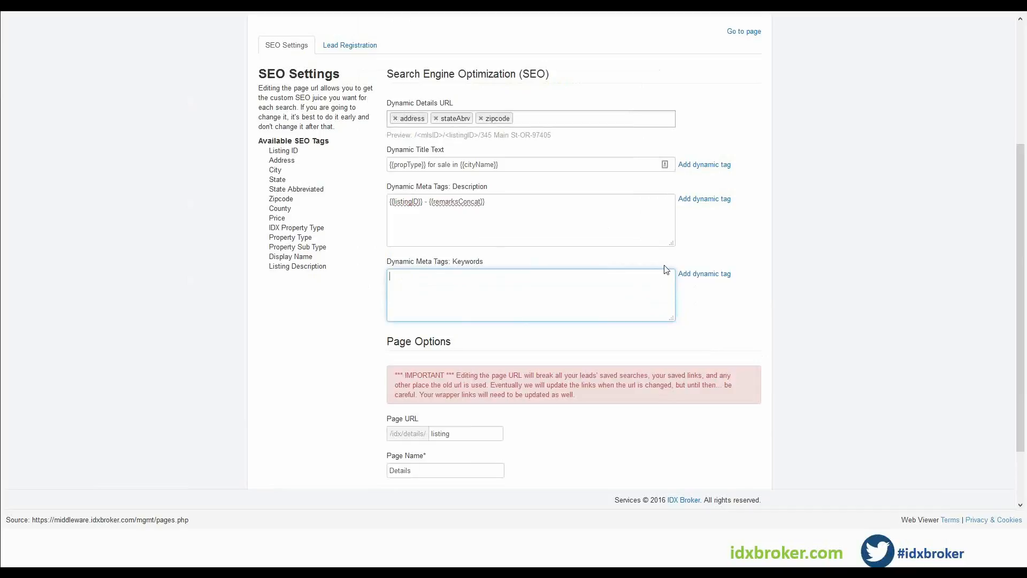
click(696, 280)
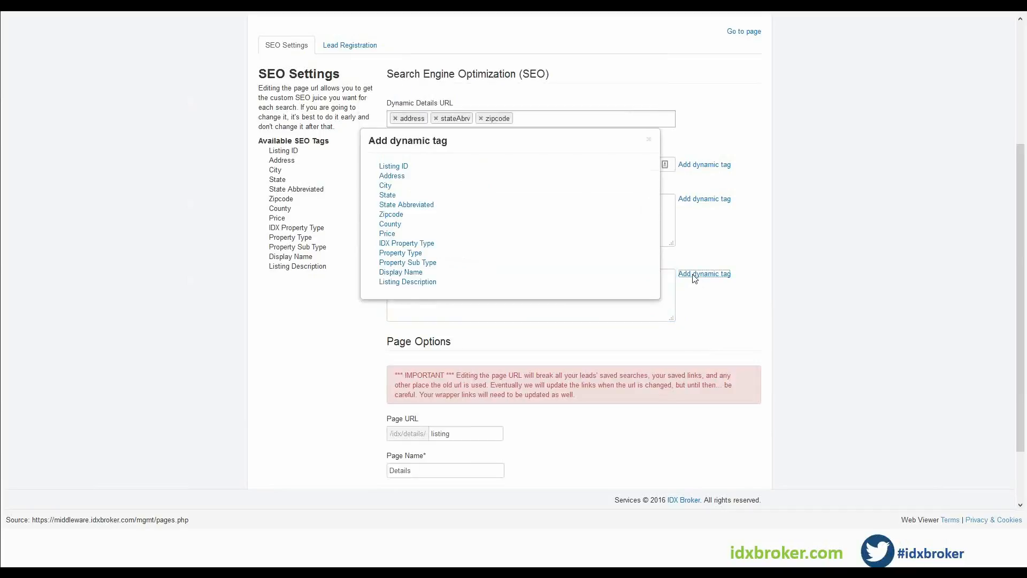
click(393, 253)
scroll(504, 283, down, 2)
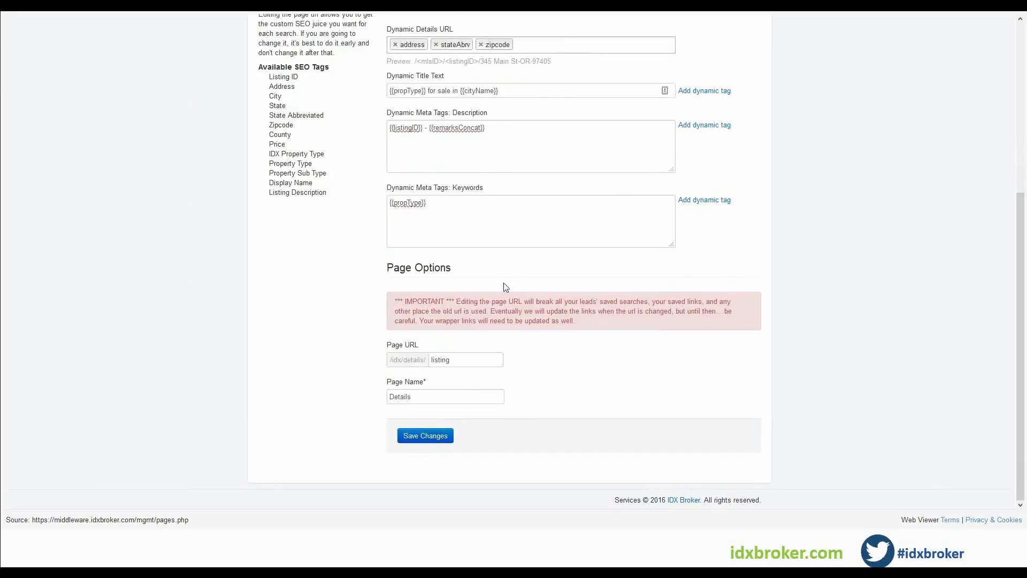
Append comma-separated Property Sub Type, City and State tags to the meta keywords.
click(470, 198)
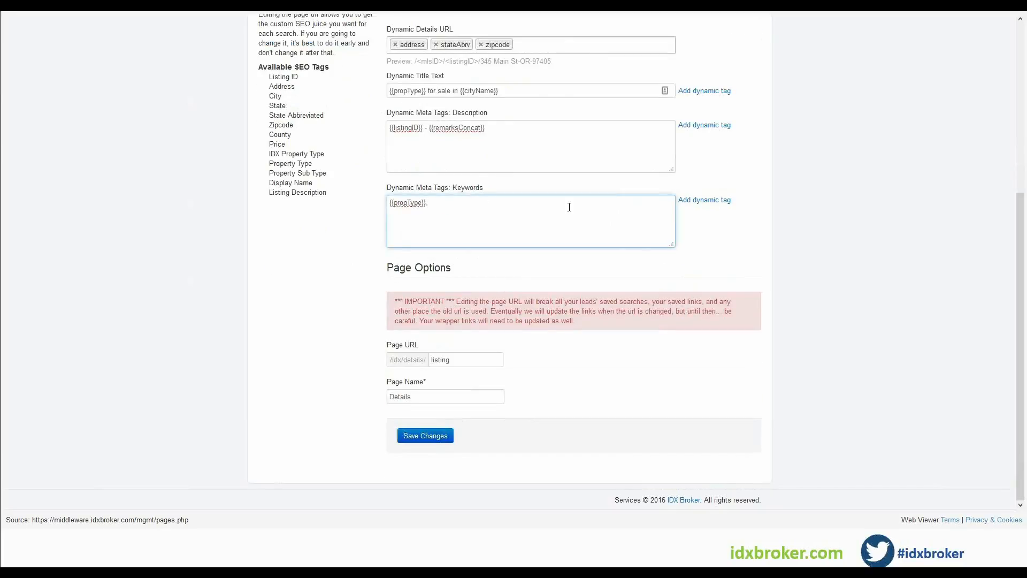
click(724, 200)
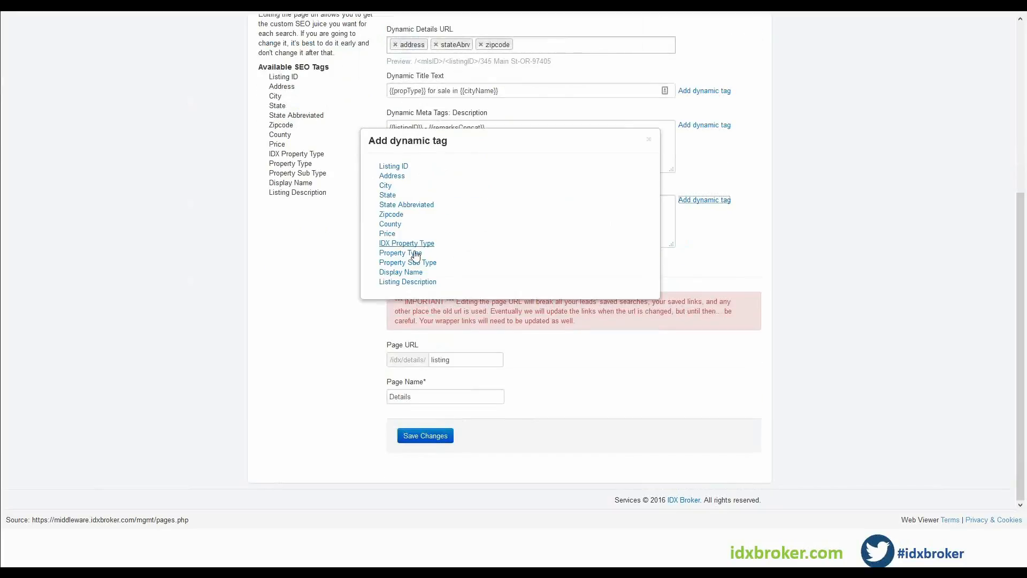
click(416, 262)
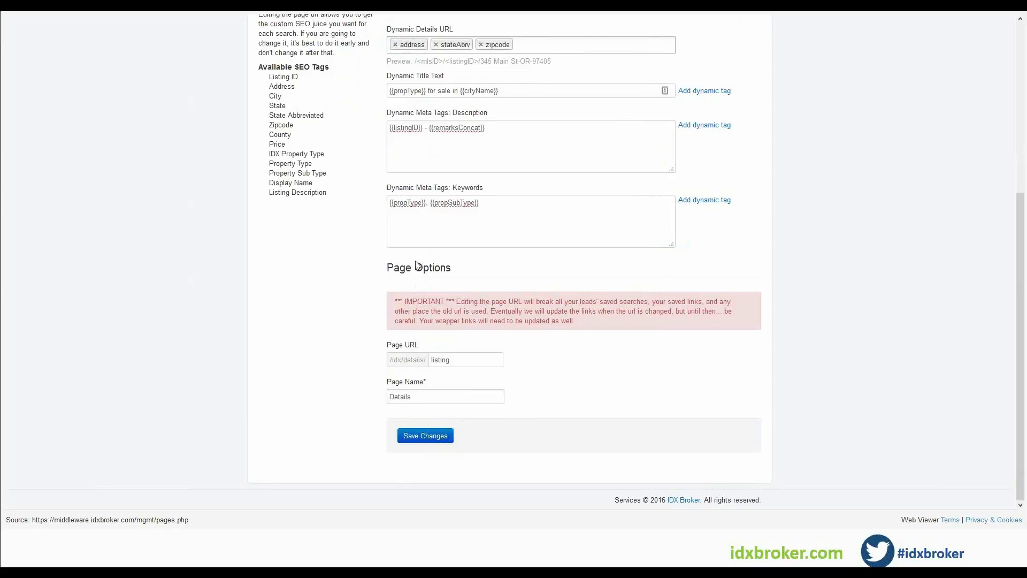
click(493, 212)
click(682, 201)
click(386, 190)
click(705, 201)
click(387, 195)
Append State Abbreviated, Zipcode and County tags to the meta keywords and save the page preferences.
click(705, 201)
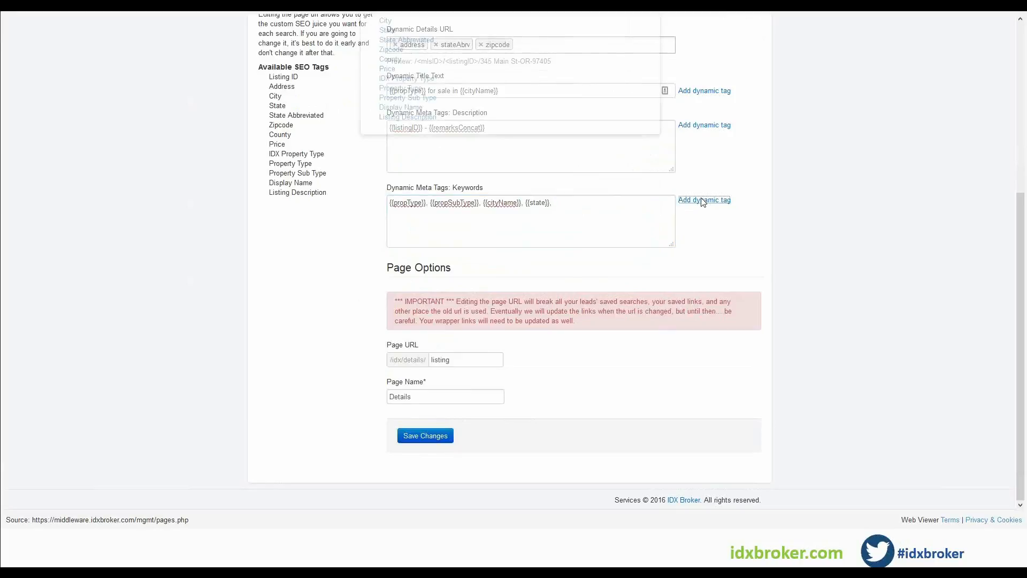
click(412, 206)
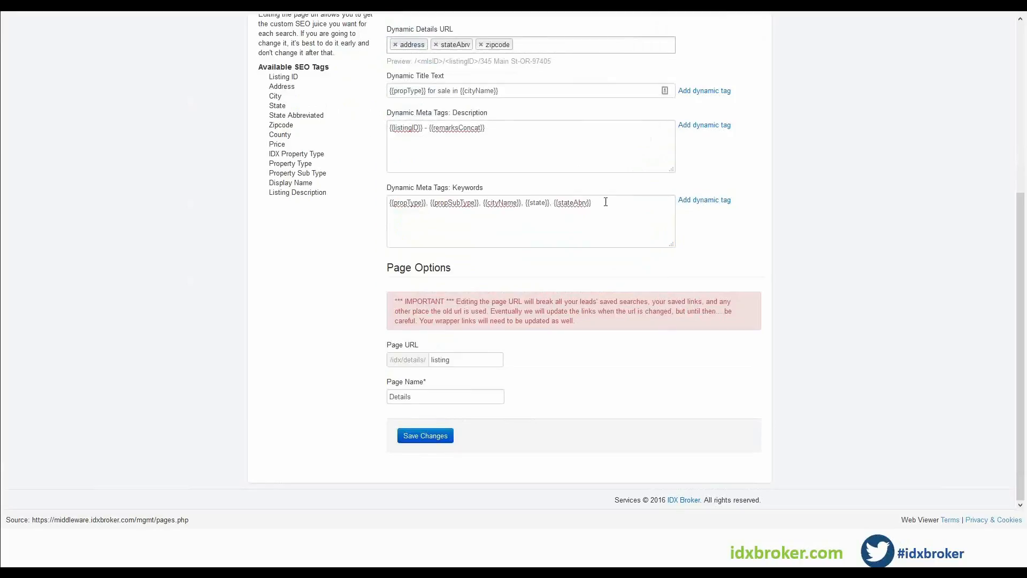
click(694, 201)
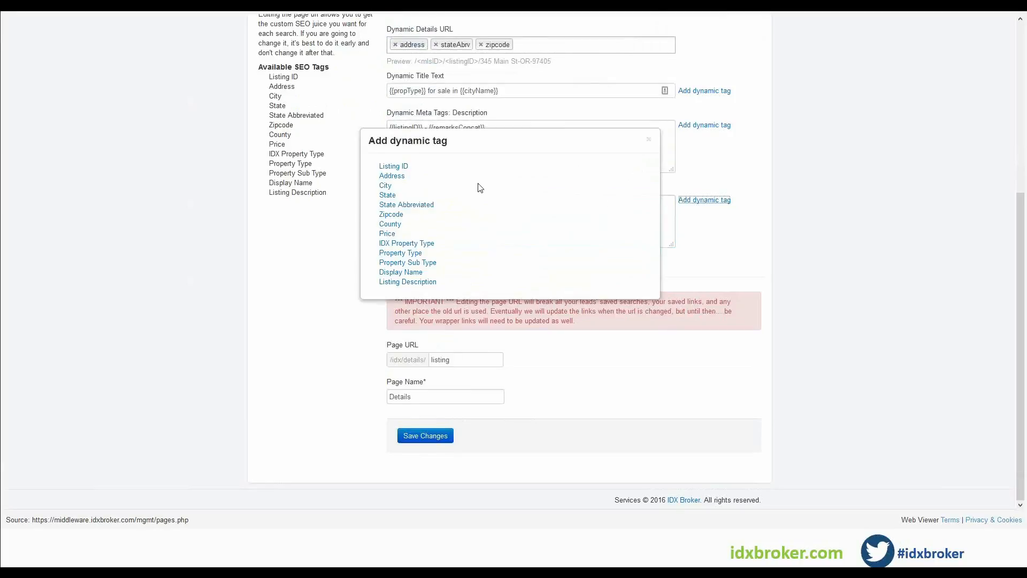
click(391, 214)
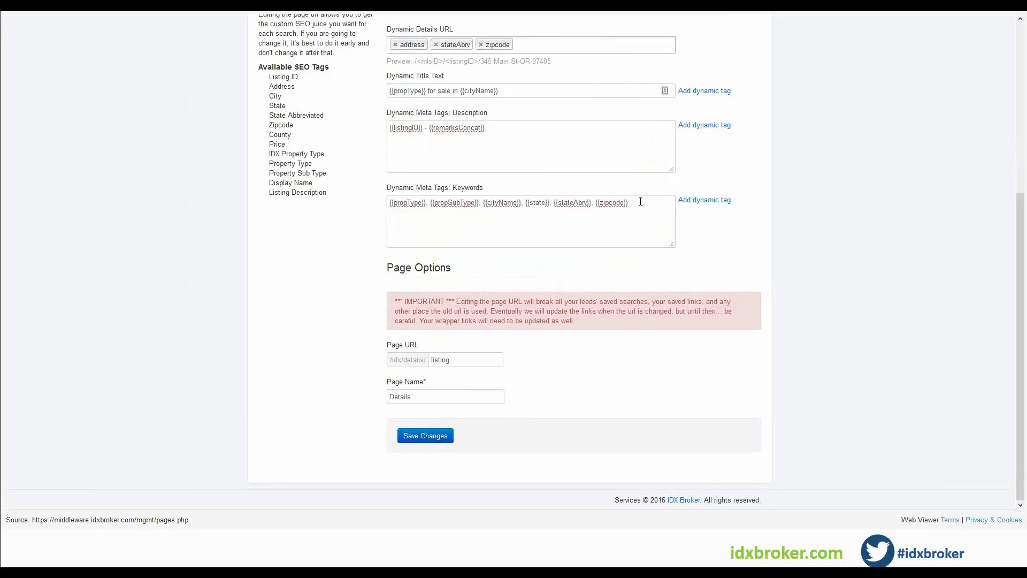
click(701, 200)
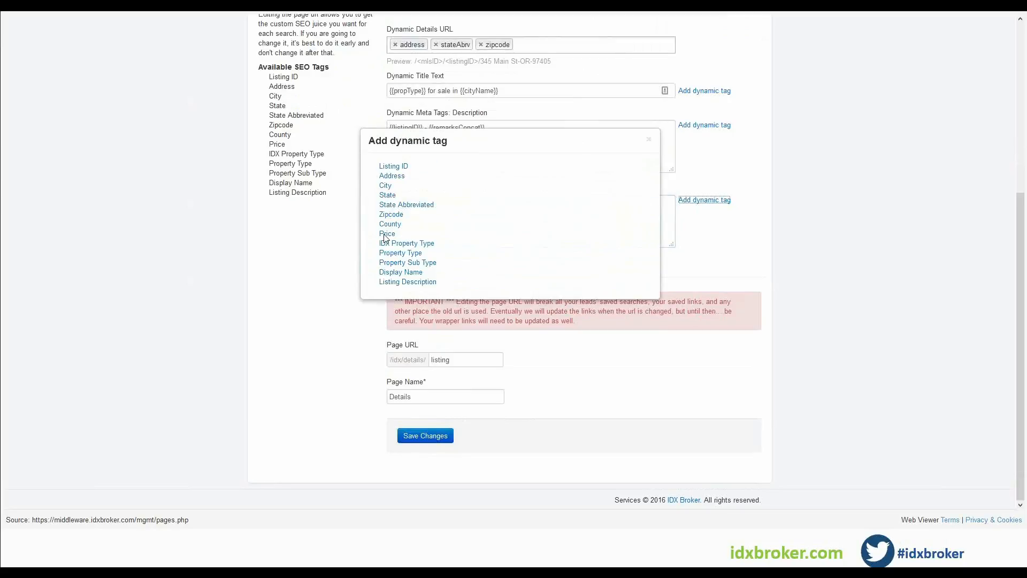
click(388, 225)
click(406, 217)
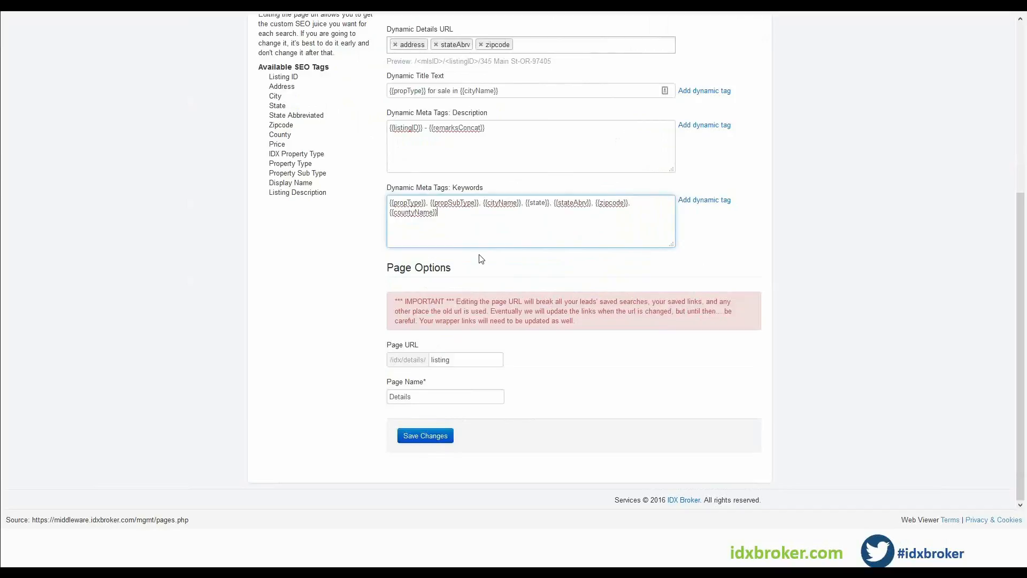
click(417, 435)
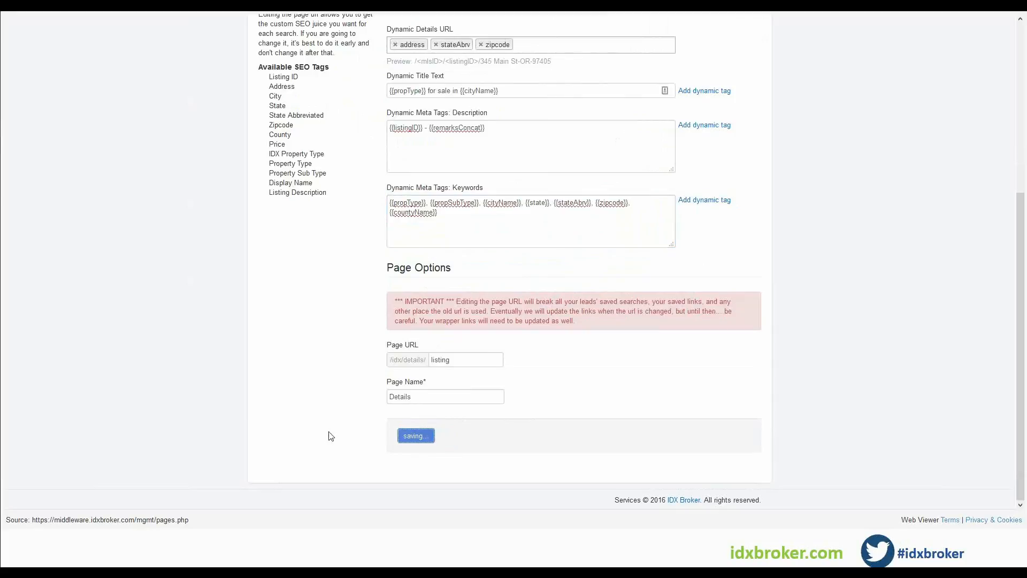
scroll(567, 403, up, 3)
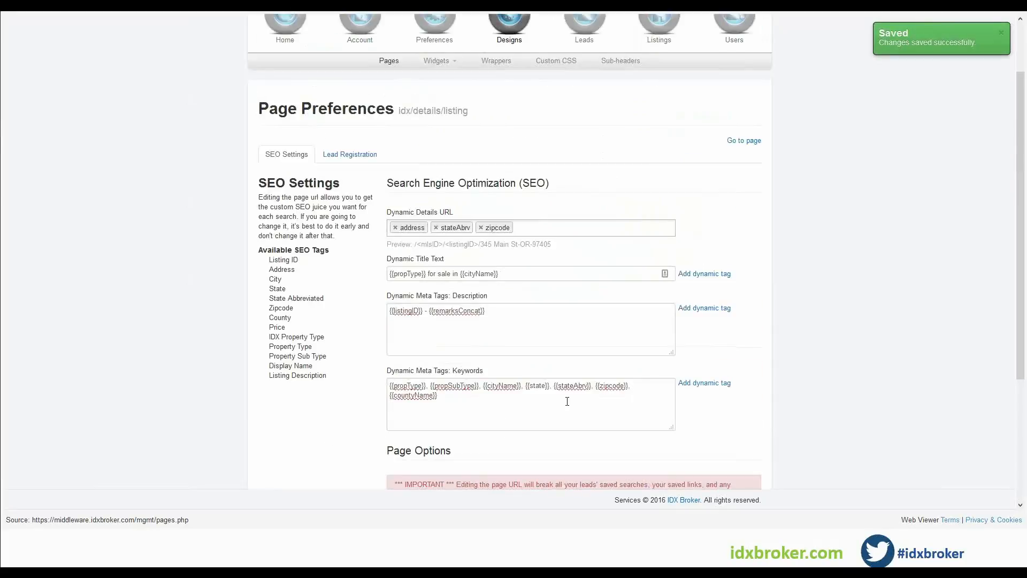
Open the 'example' saved link's preferences and set its page title to Boca Raton Pool Properties.
scroll(593, 409, up, 2)
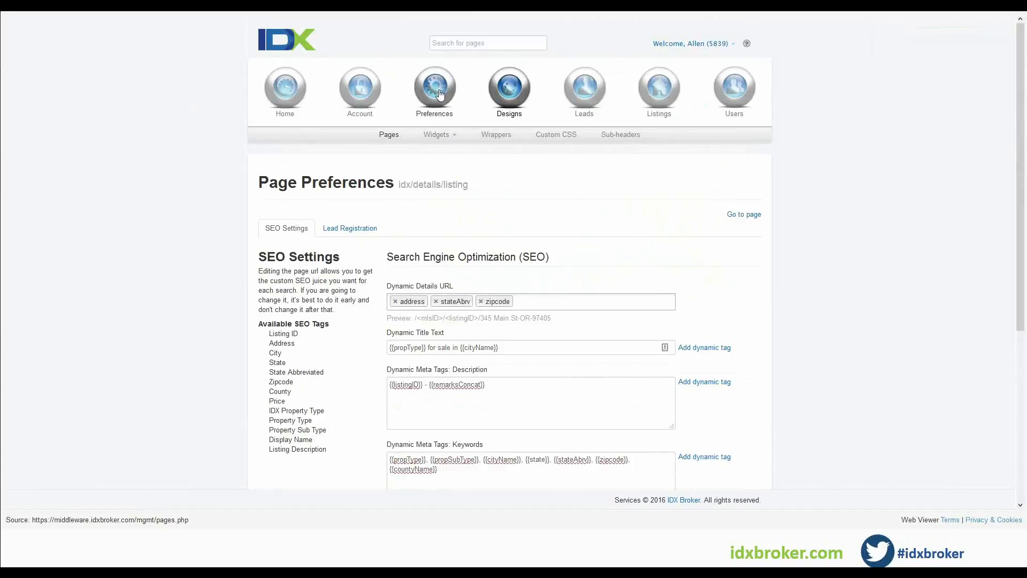
click(439, 95)
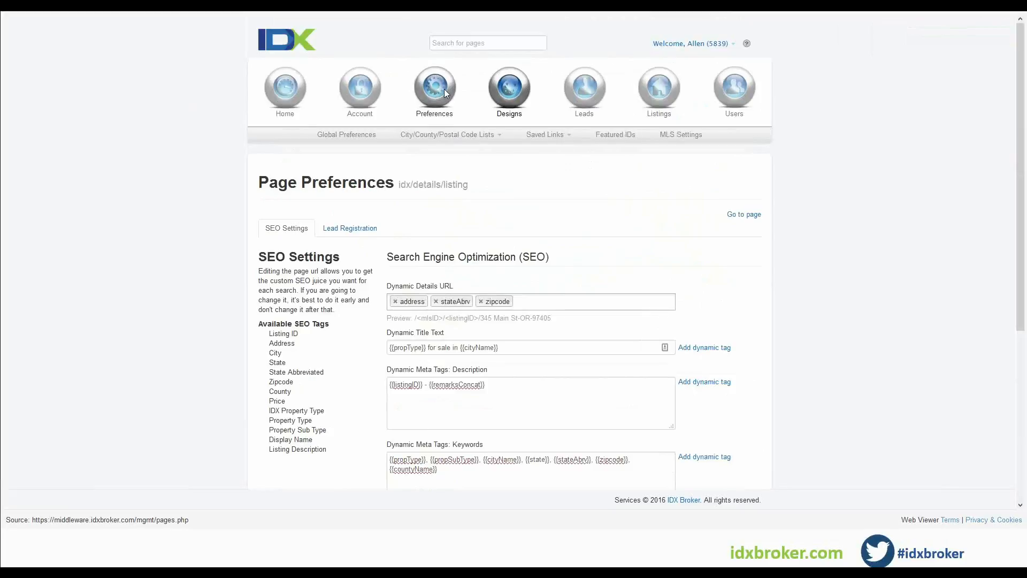
click(551, 135)
click(541, 152)
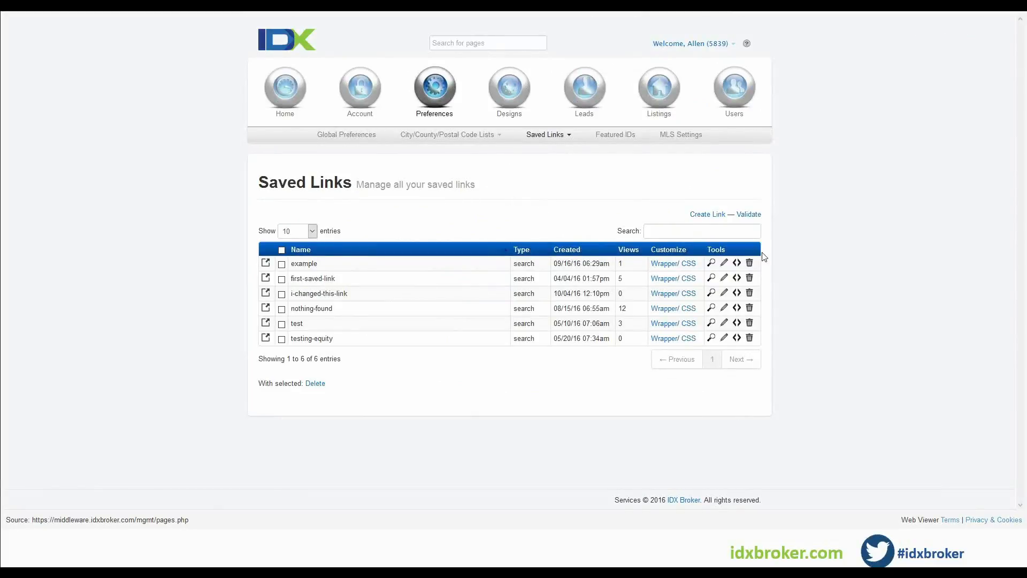
click(724, 264)
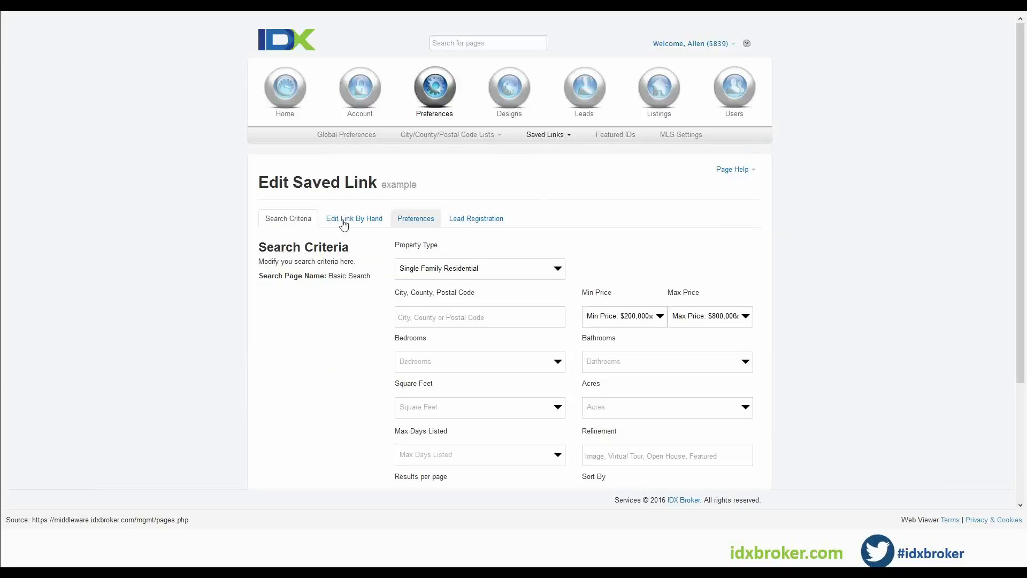
click(421, 227)
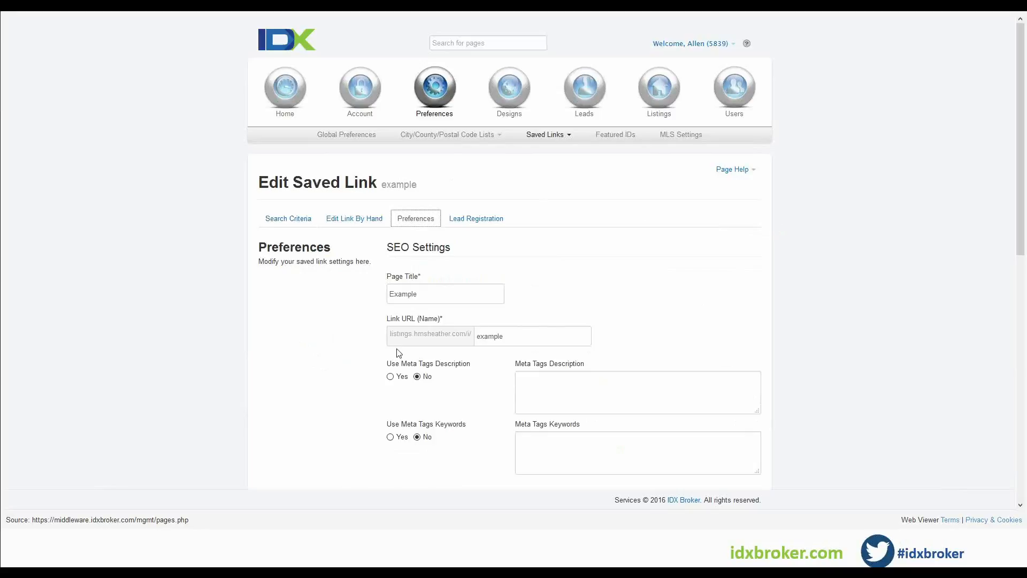
scroll(375, 352, down, 2)
click(517, 276)
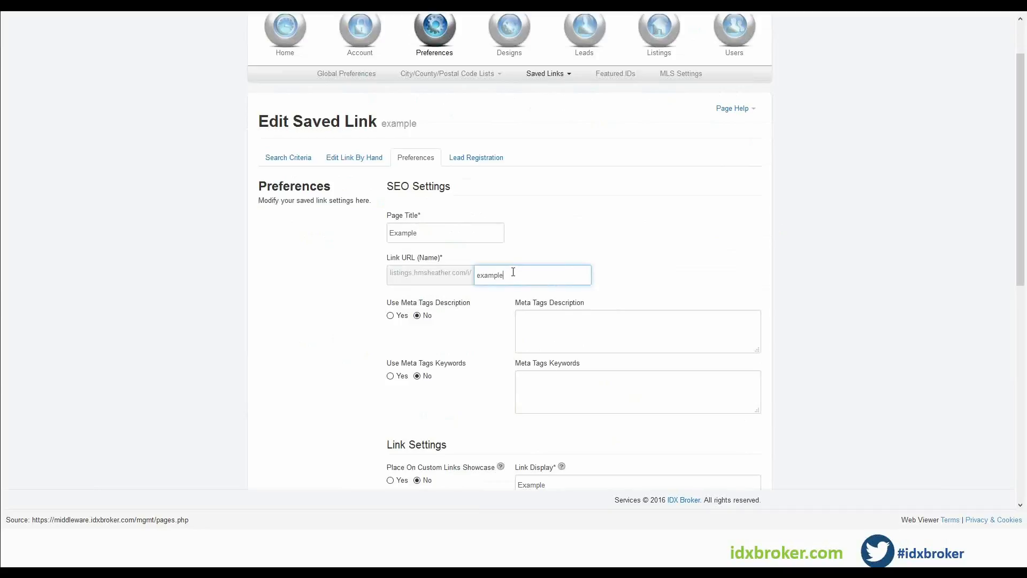
key(shift+Tab)
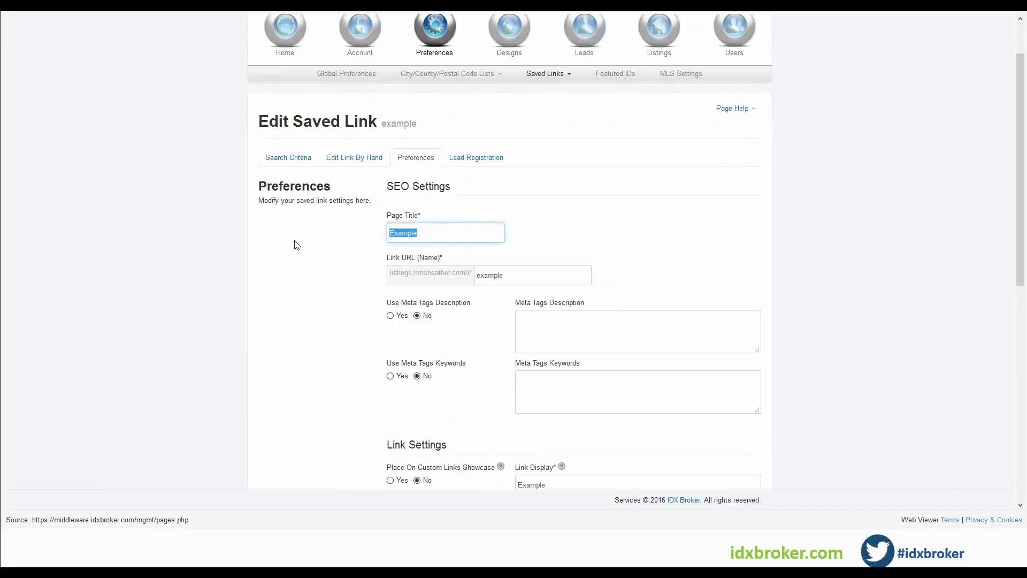
key(BackSpace)
text(Boca Raton Pool Properties)
Set the link URL name to boca-raton-pool-properties.
click(518, 275)
drag(518, 275, 428, 279)
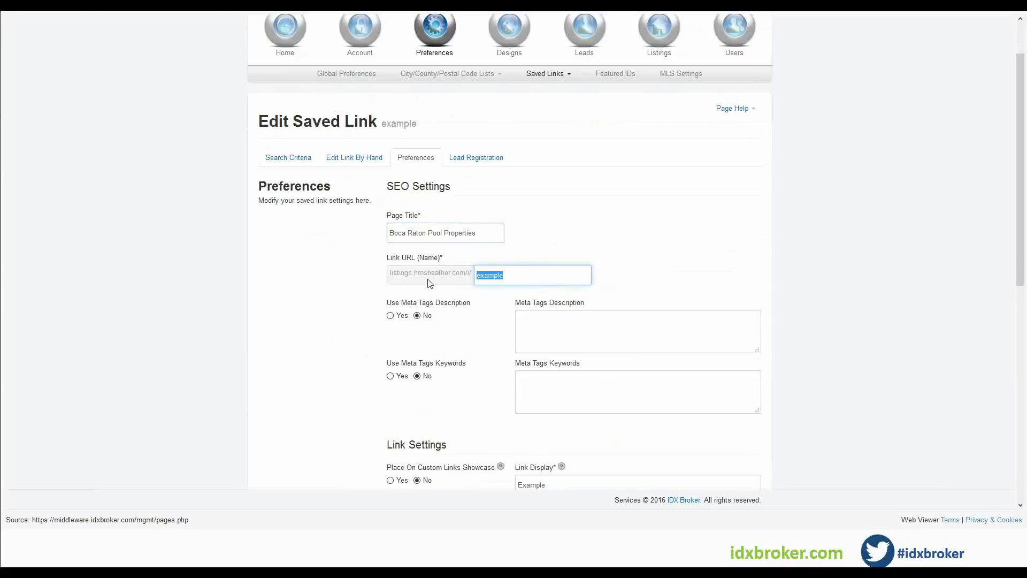
text(boca-raton-pool-properties)
Enable the meta tags description and enter 'Amazing pool properties for sale in Boca Raton within $200,000 to $300,000 listed within the last 7 days.'.
click(448, 347)
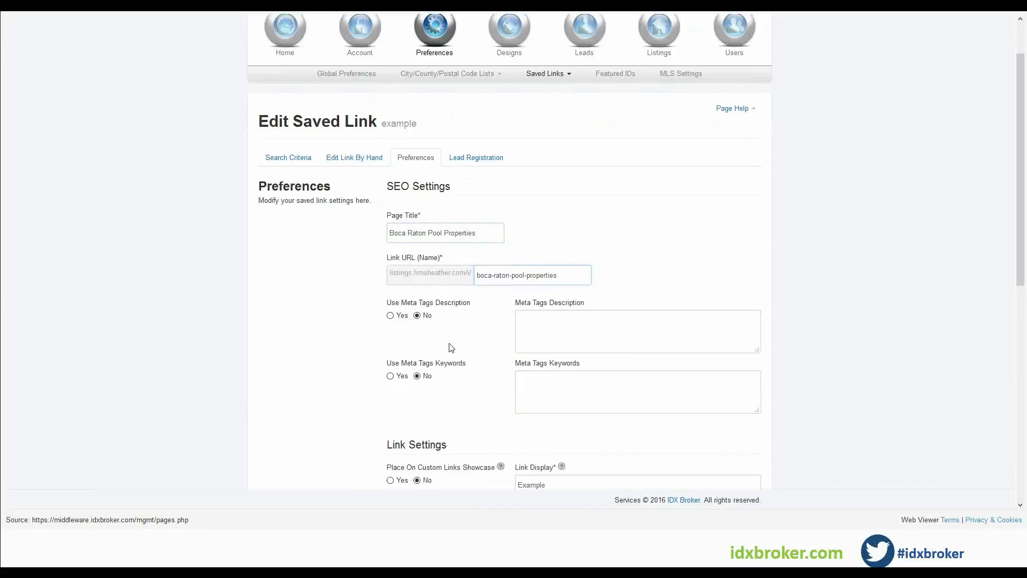
click(399, 315)
click(564, 322)
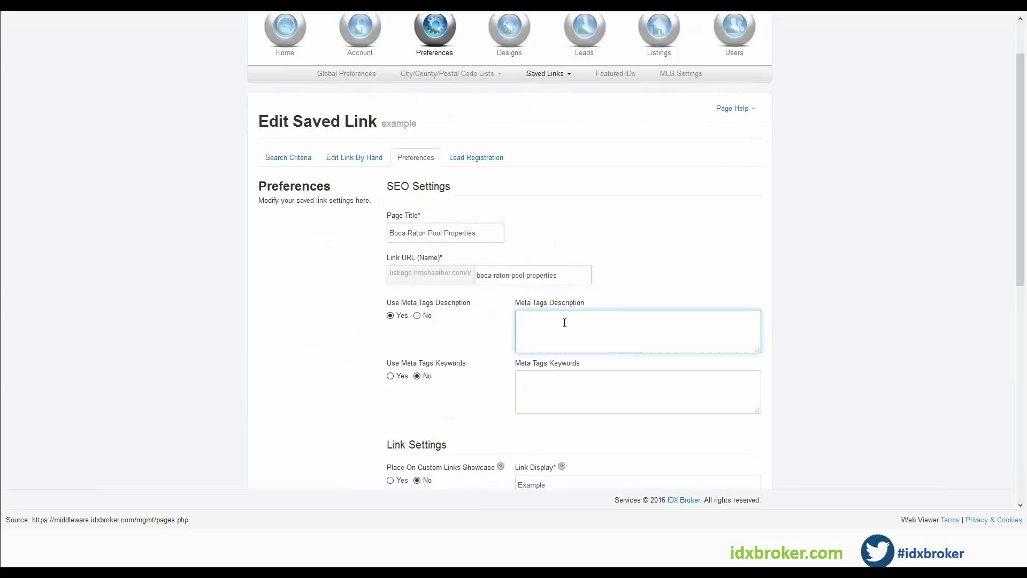
text(Amazing pool properties for sale in Boca Raton)
text(within)
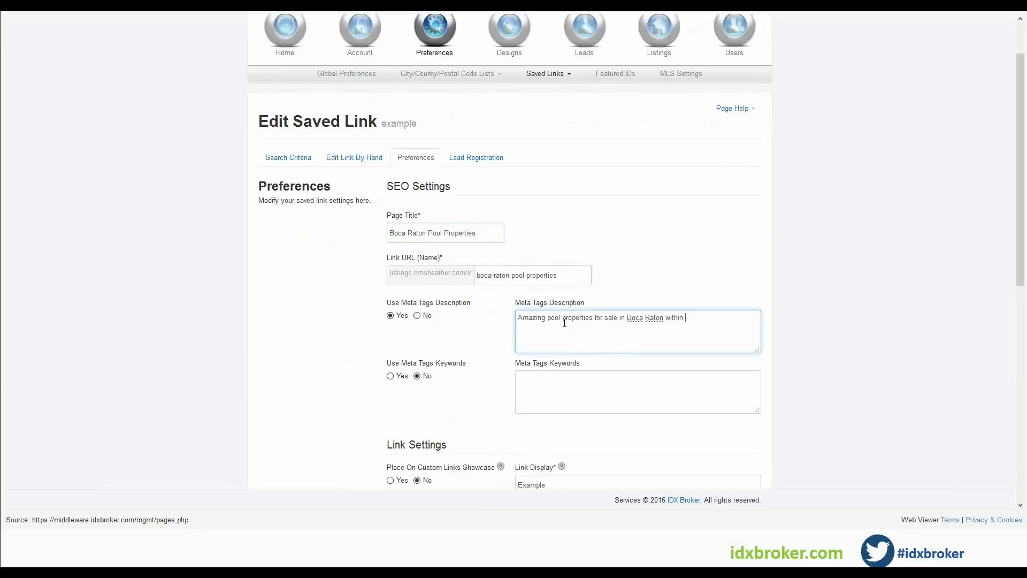
text( $200,000 to $300,000 listed within the last 7 days.)
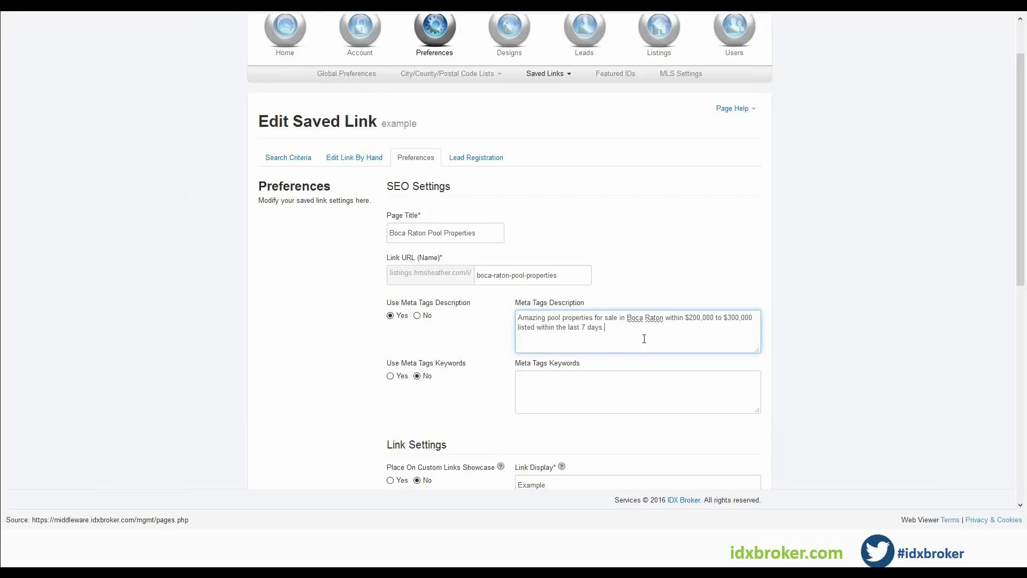
Enter the meta tags keywords 'Boca Raton, Florida, FL, Real Estate, Pool,'.
click(586, 378)
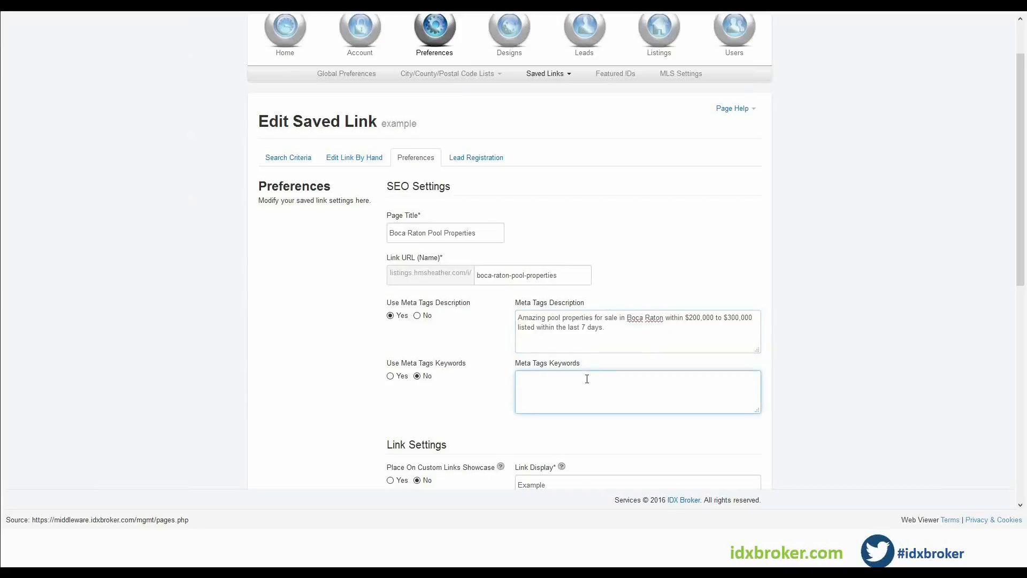
text(Boca Raton  Florida, FL, REal)
key(BackSpace)
key(BackSpace)
key(BackSpace)
text(eal Estate, Poo)
Place the link on the custom links showcase with the link display Boca Raton Pool Properties.
scroll(423, 405, down, 3)
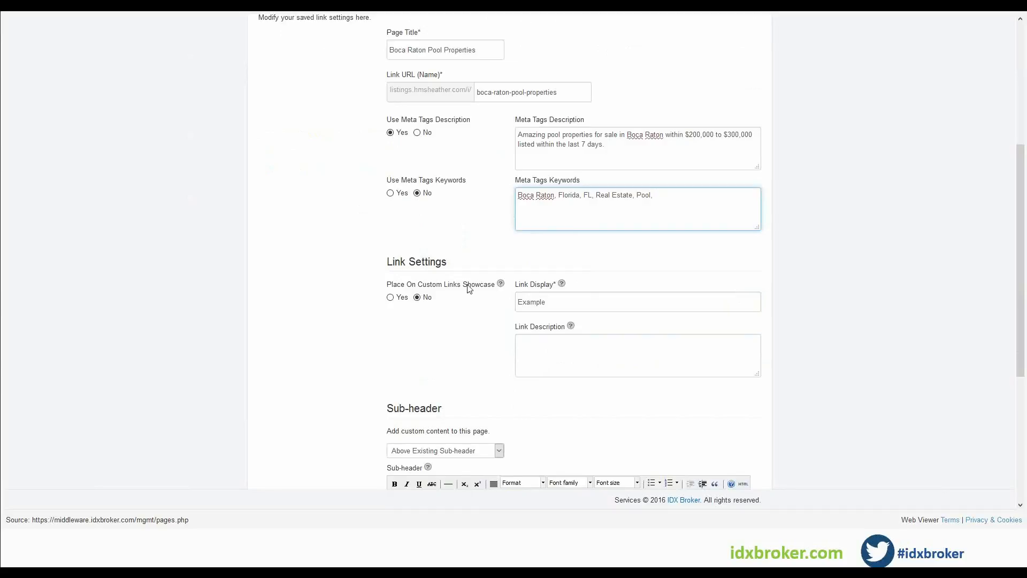
click(390, 297)
key(Tab)
text(Boca Ta)
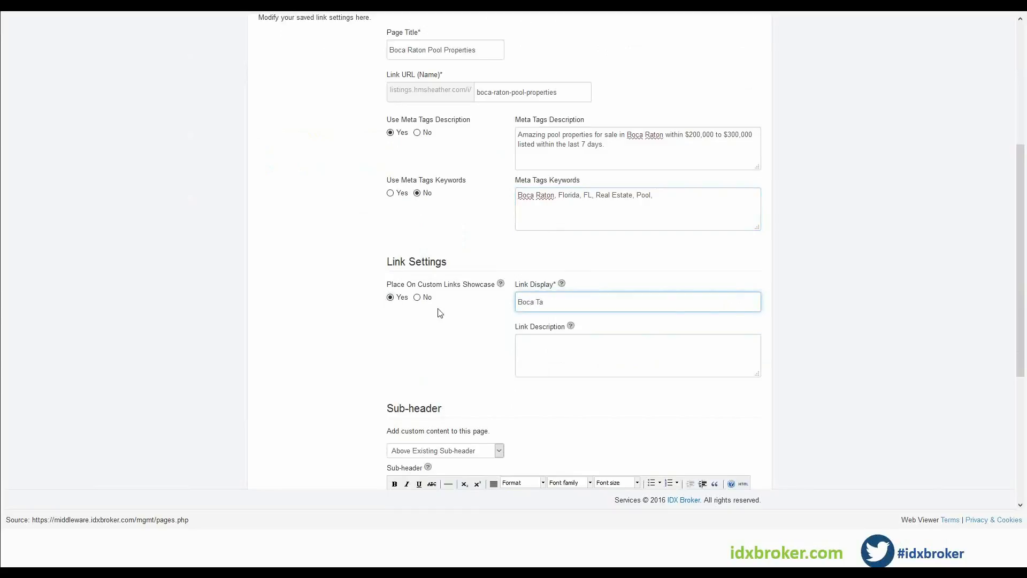
key(BackSpace)
key(BackSpace)
text(Raton Pool Properties)
Copy the meta description text into the link description field.
click(595, 351)
drag(604, 144, 491, 133)
key(ctrl+c)
click(681, 339)
key(ctrl+v)
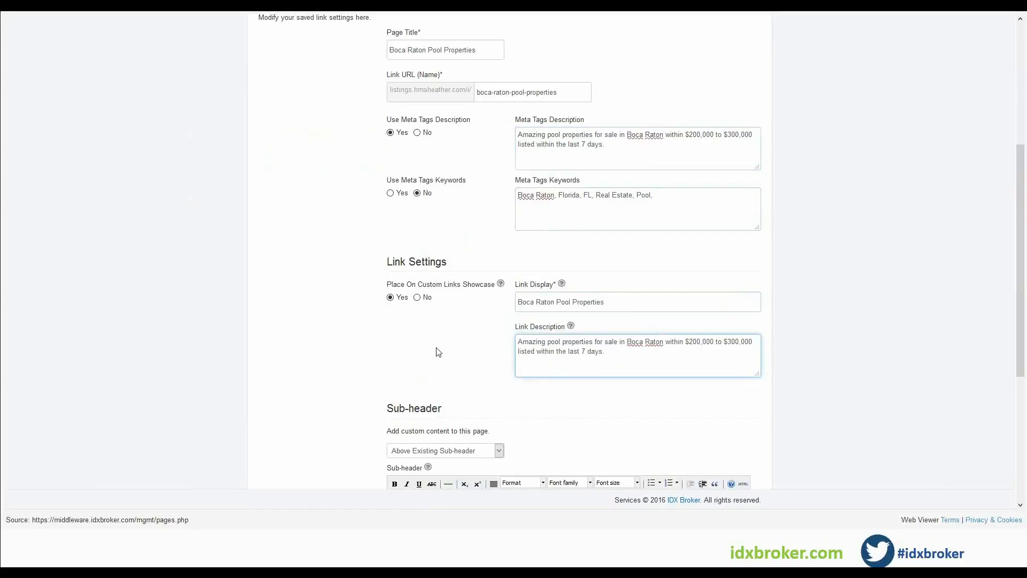
Enable the meta tags keywords option for the saved link.
scroll(323, 351, up, 2)
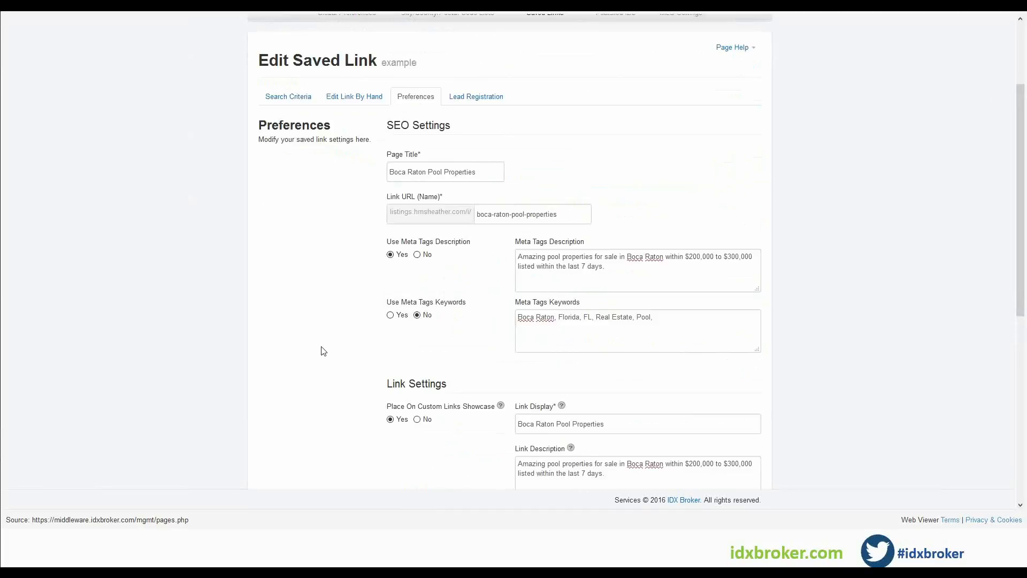
scroll(332, 343, down, 7)
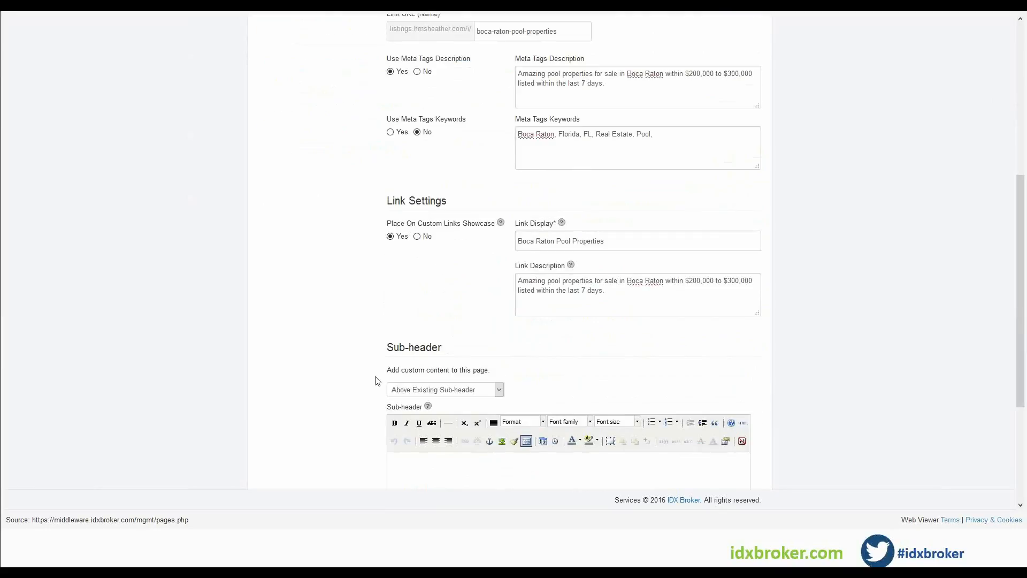
click(421, 427)
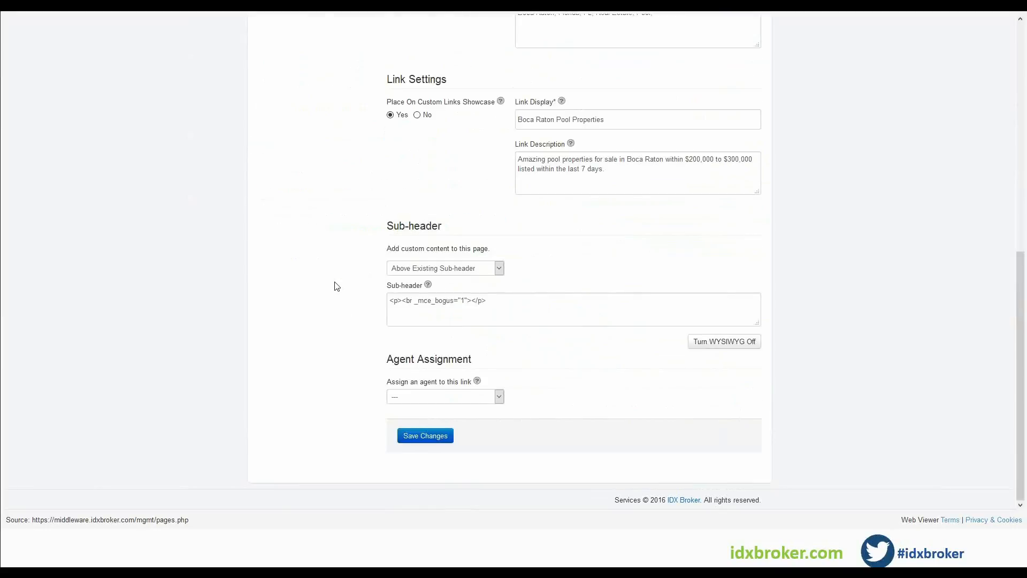
scroll(336, 291, up, 5)
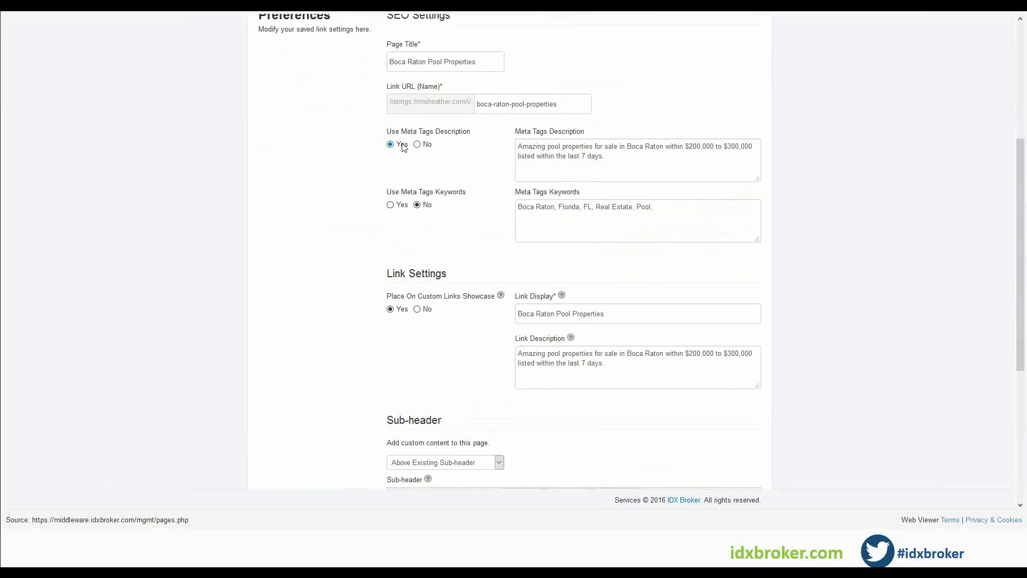
click(390, 205)
Save the saved link's preference changes.
scroll(631, 225, down, 5)
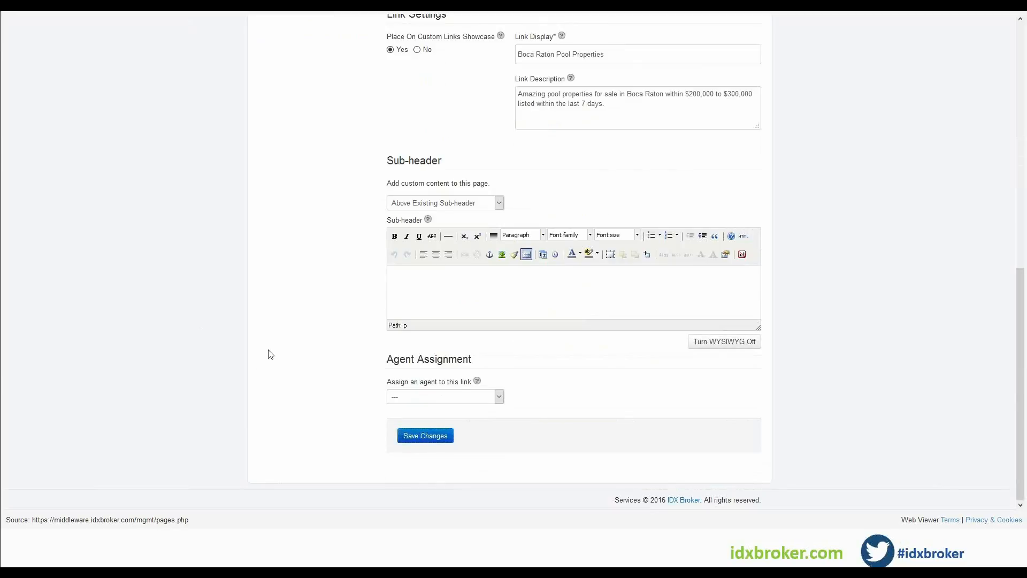
scroll(270, 355, up, 3)
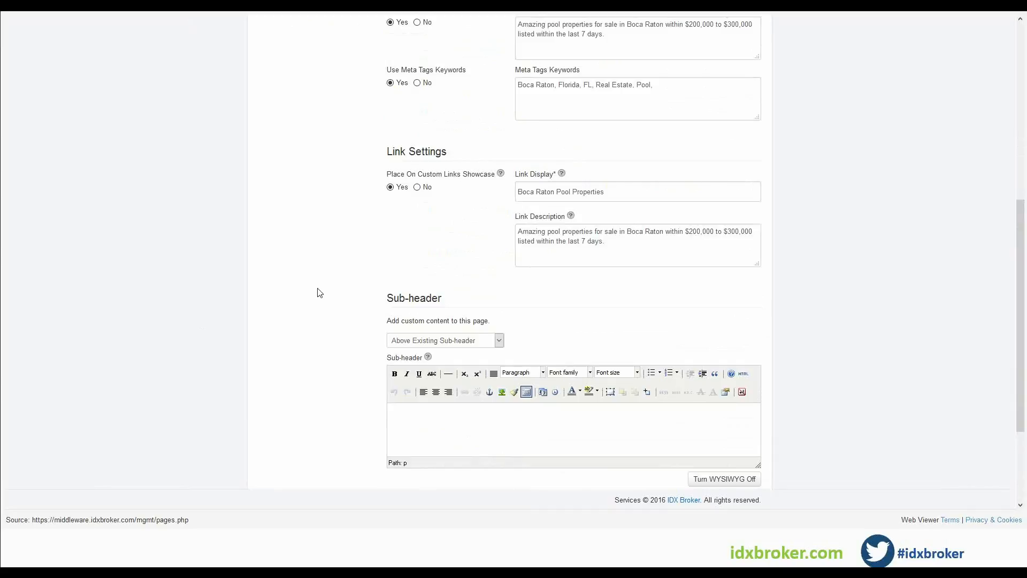
scroll(321, 297, up, 3)
scroll(324, 298, up, 4)
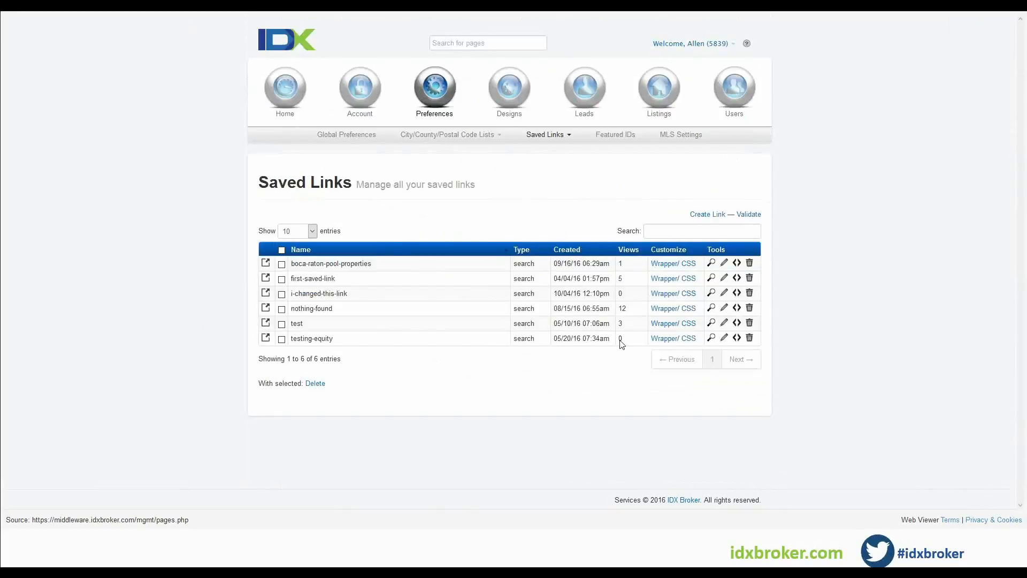
Open the saved link's live page and inspect its page source for the meta description and keywords.
click(732, 266)
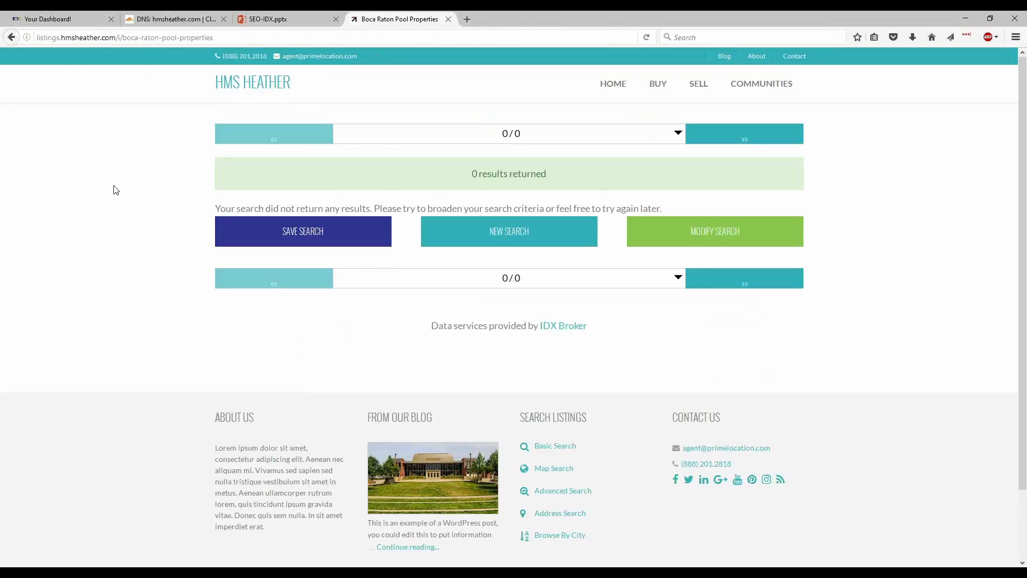
right_click(113, 186)
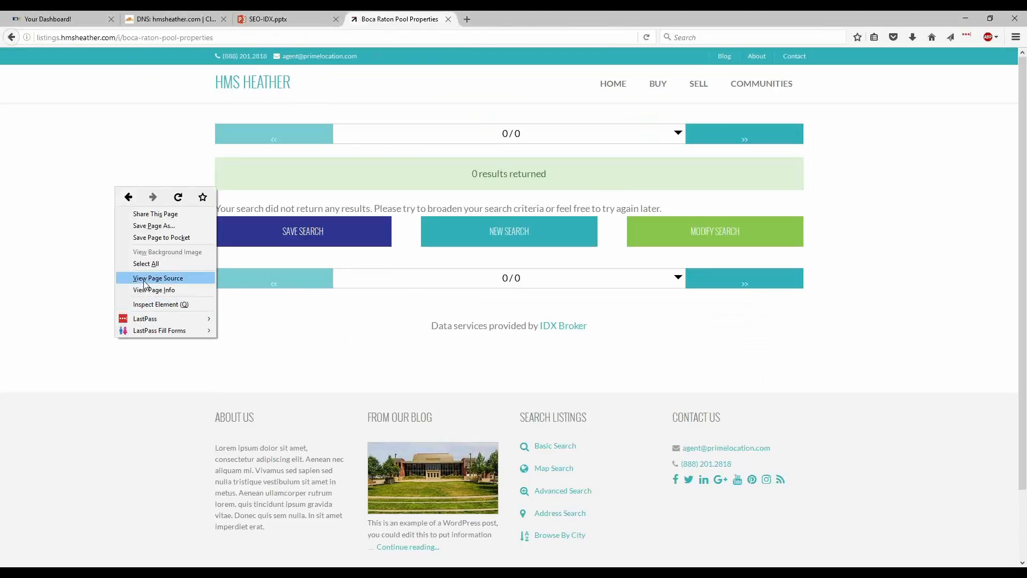
click(144, 279)
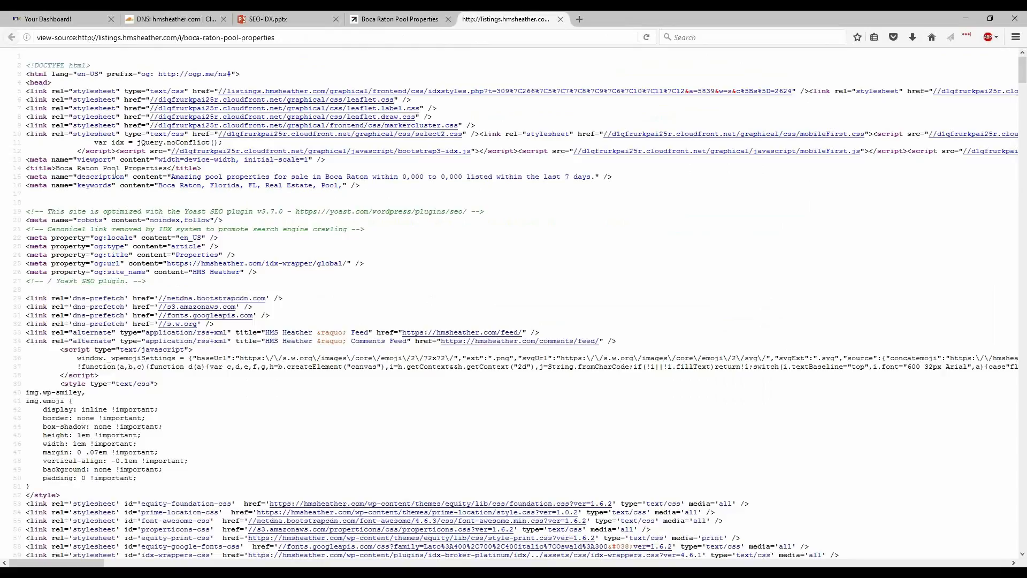
drag(178, 177, 592, 176)
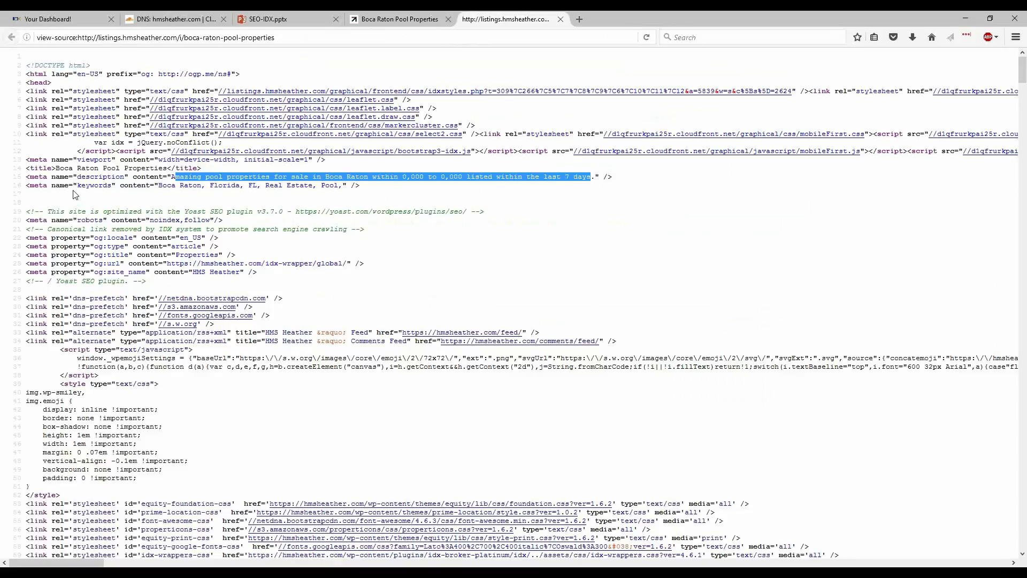
drag(161, 185, 343, 186)
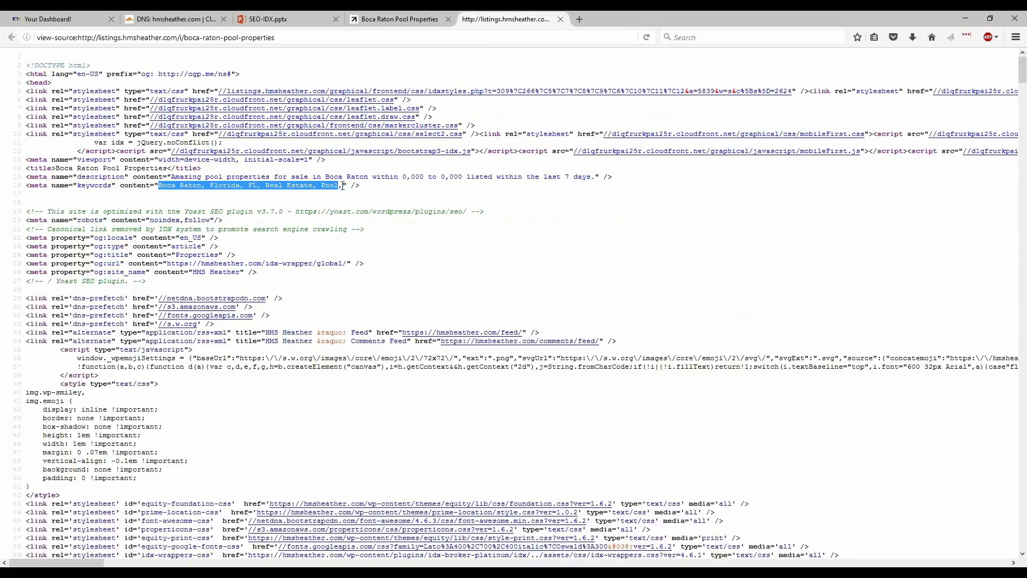
key(ctrl+w)
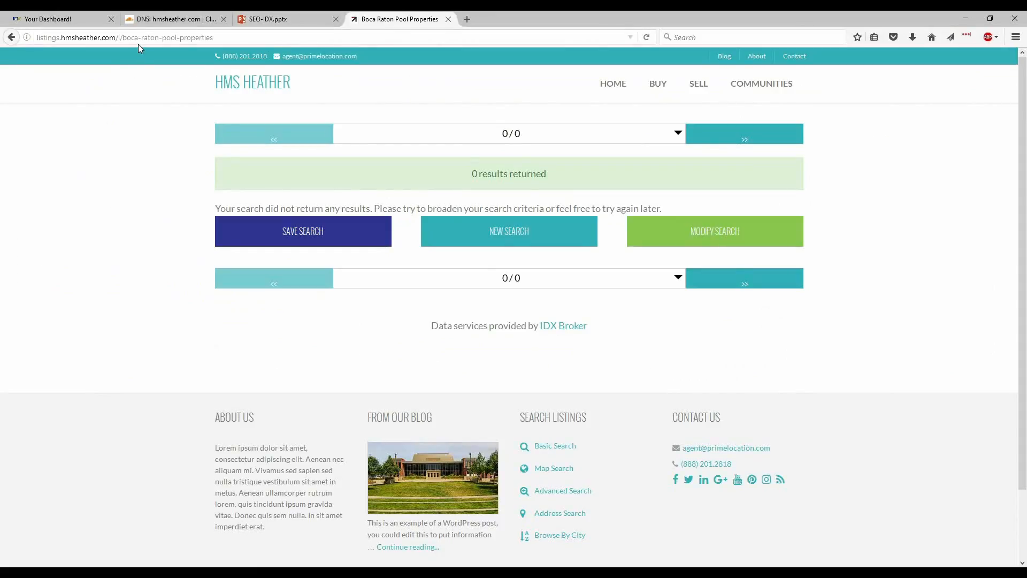
Open the Details page from the IDX Pages list to view a listing details page.
click(63, 24)
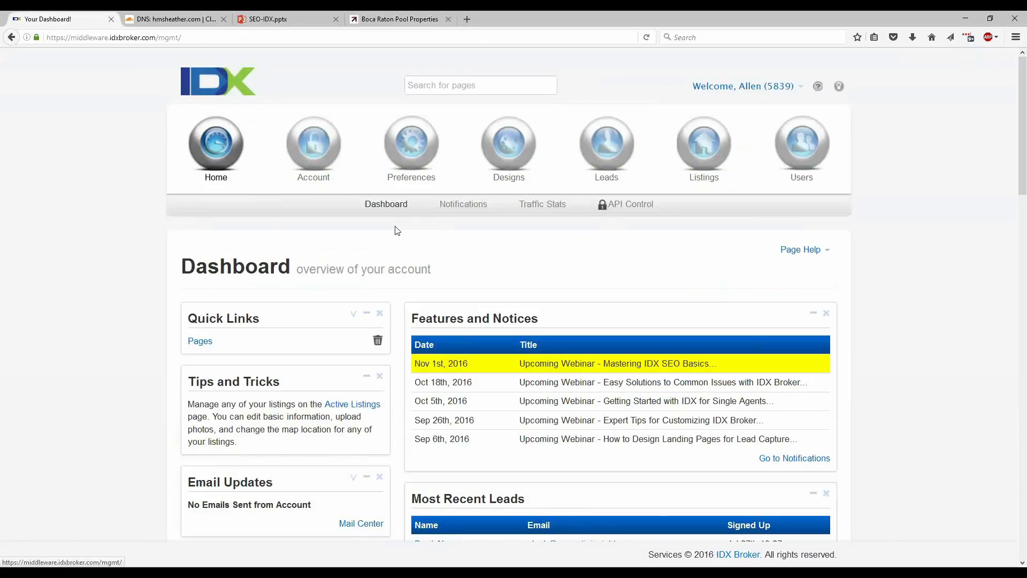
click(508, 147)
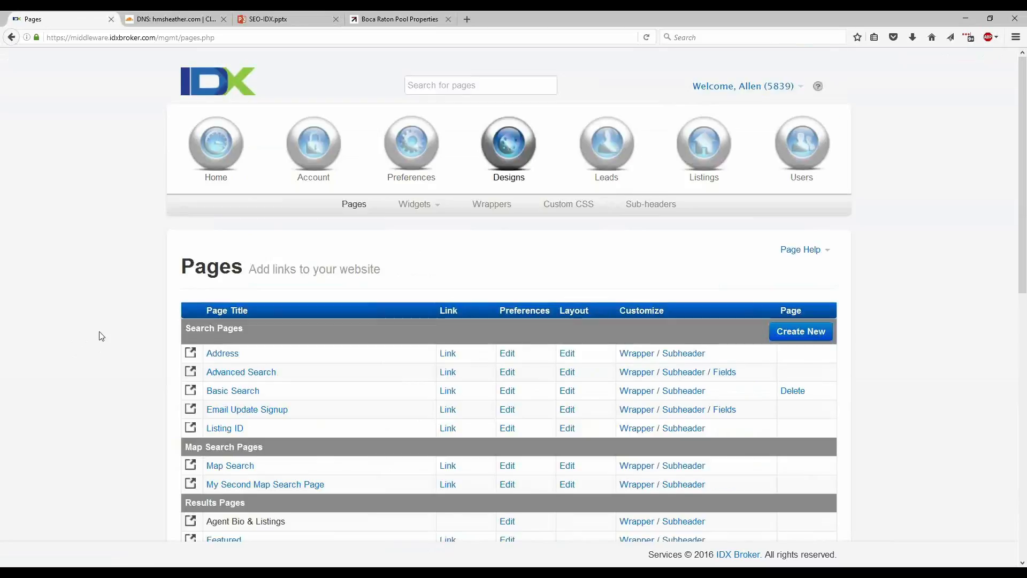
scroll(98, 335, down, 4)
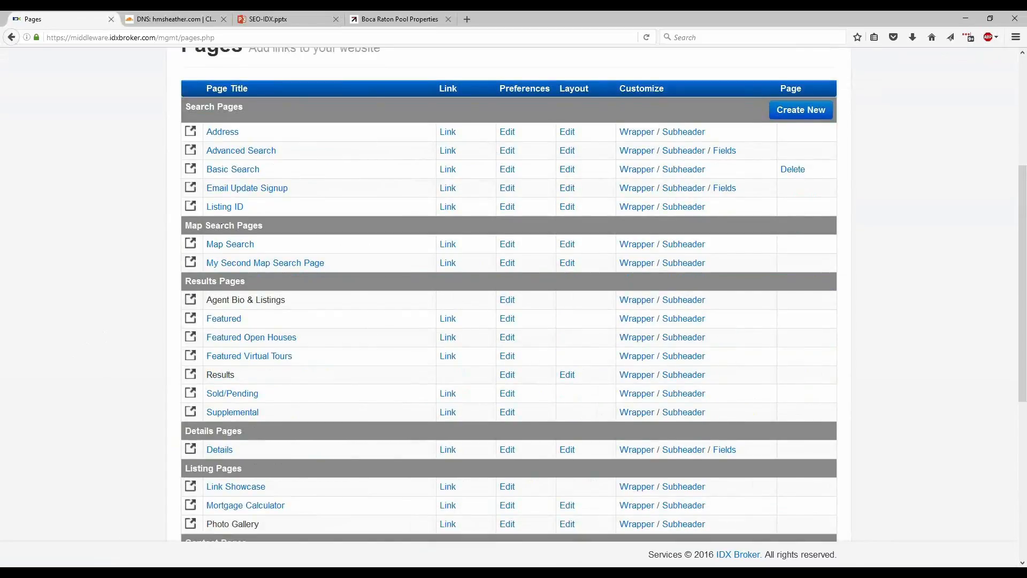
scroll(360, 198, up, 2)
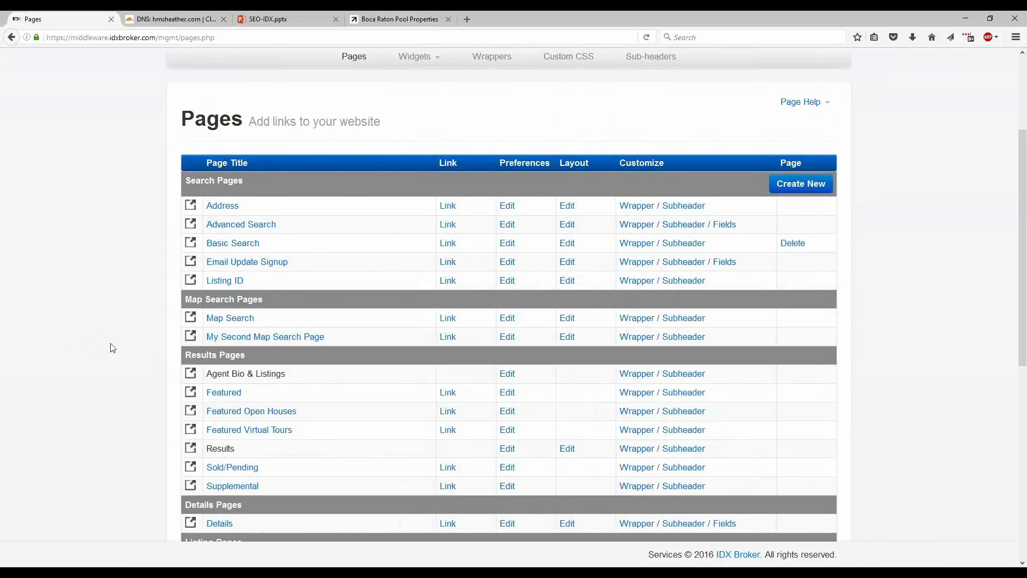
scroll(119, 344, down, 2)
scroll(119, 344, down, 4)
click(225, 377)
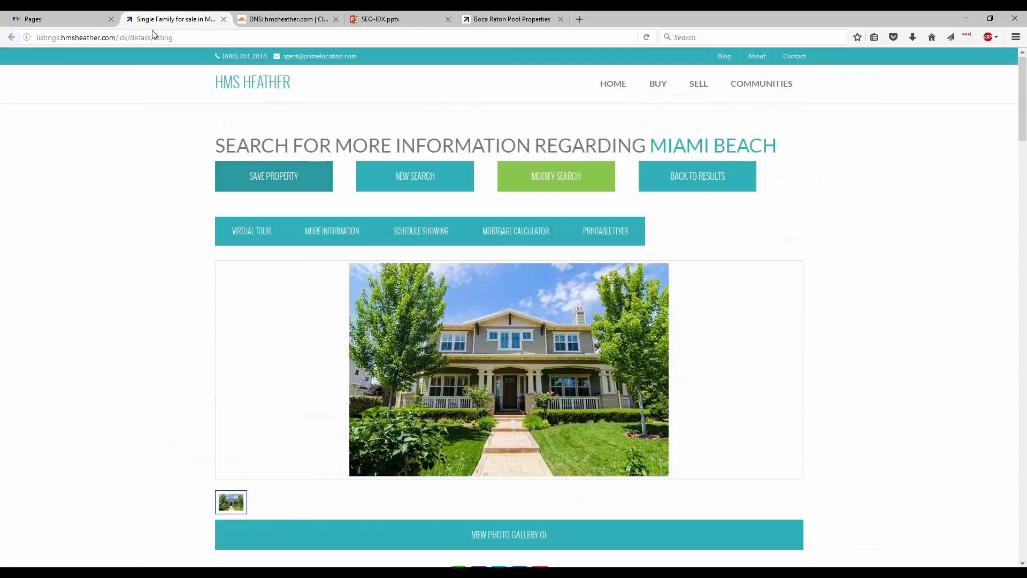
View the details page's source and highlight its title and meta description tags.
right_click(140, 94)
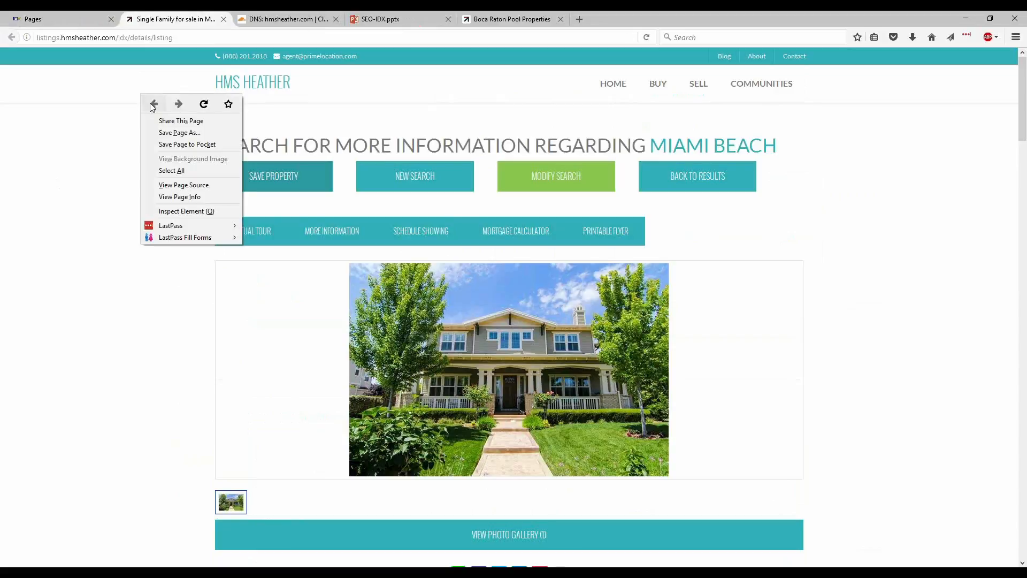
click(187, 185)
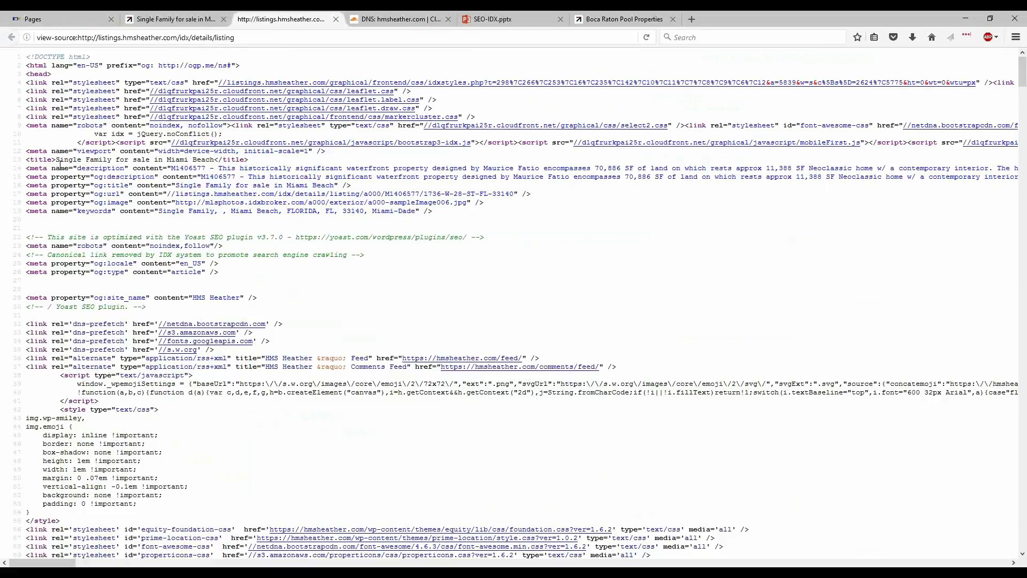
drag(56, 159, 214, 159)
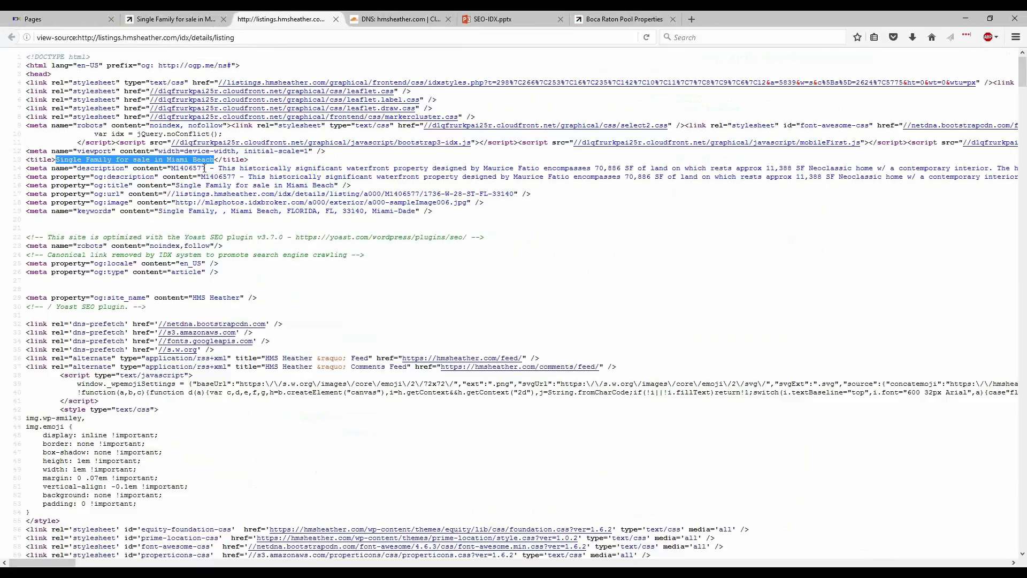
drag(171, 169, 244, 169)
key(shift+End)
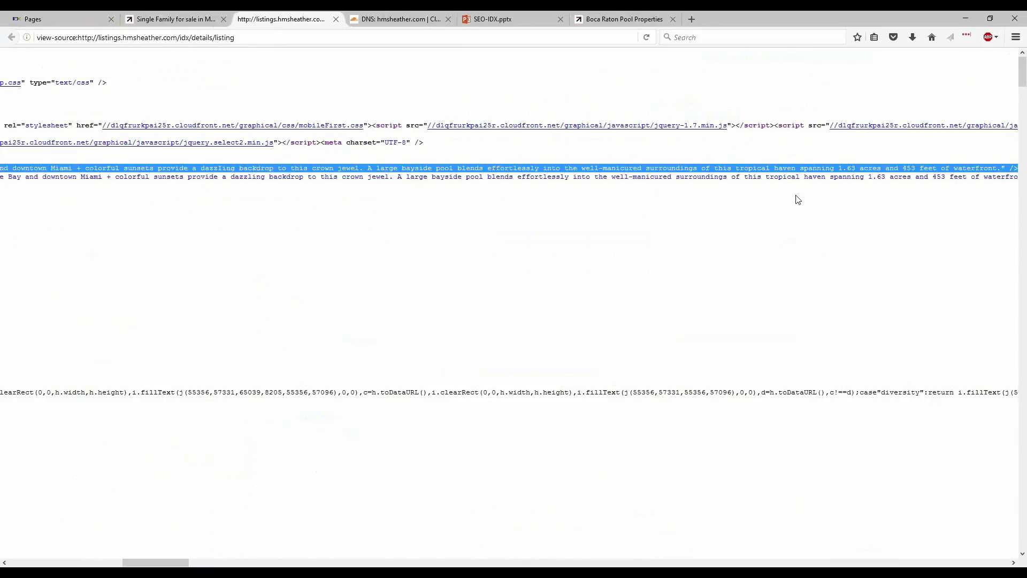
Compare the listing description on the page with the description and og:description meta tags in the source.
click(193, 17)
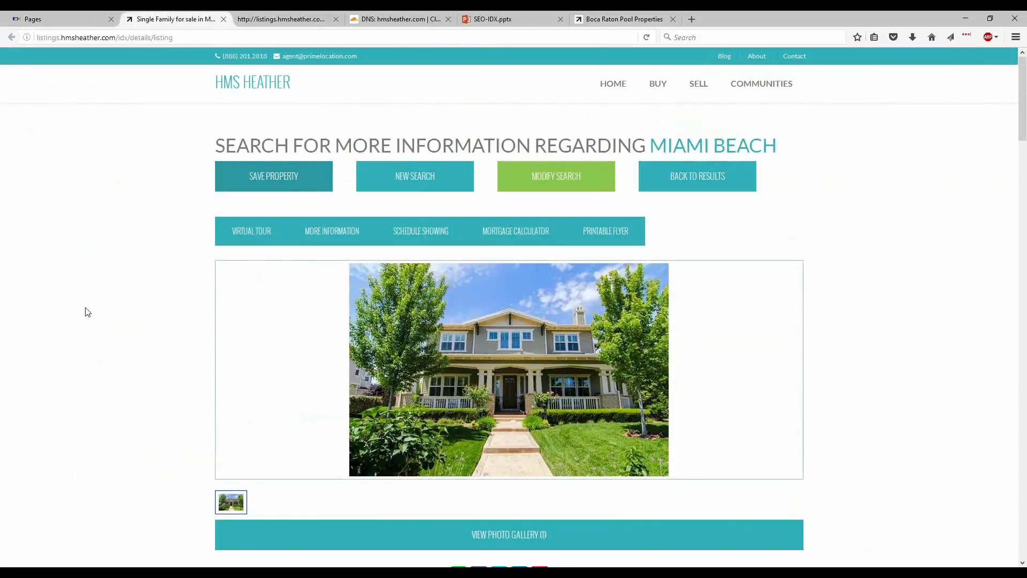
scroll(87, 309, down, 12)
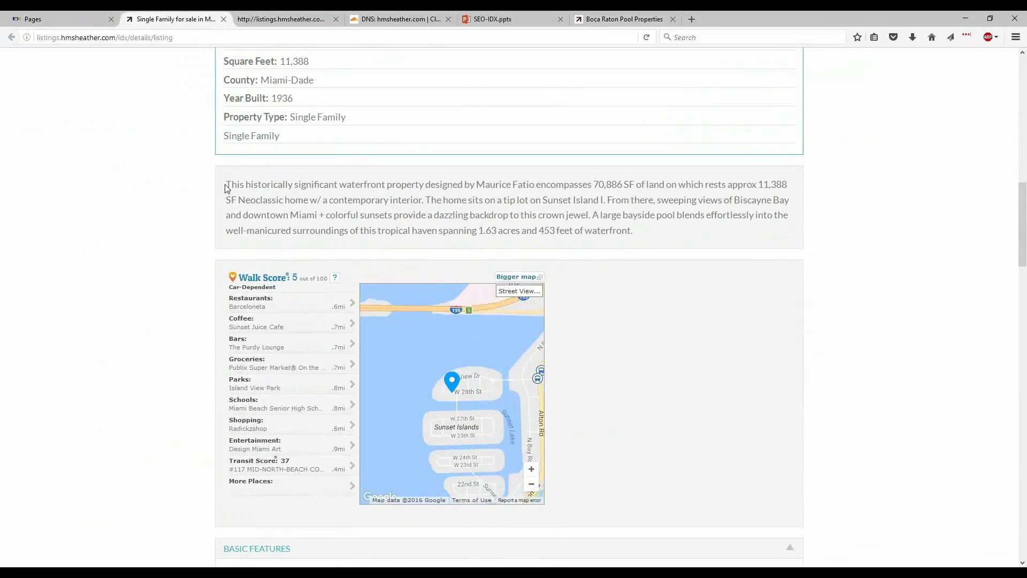
drag(226, 184, 659, 246)
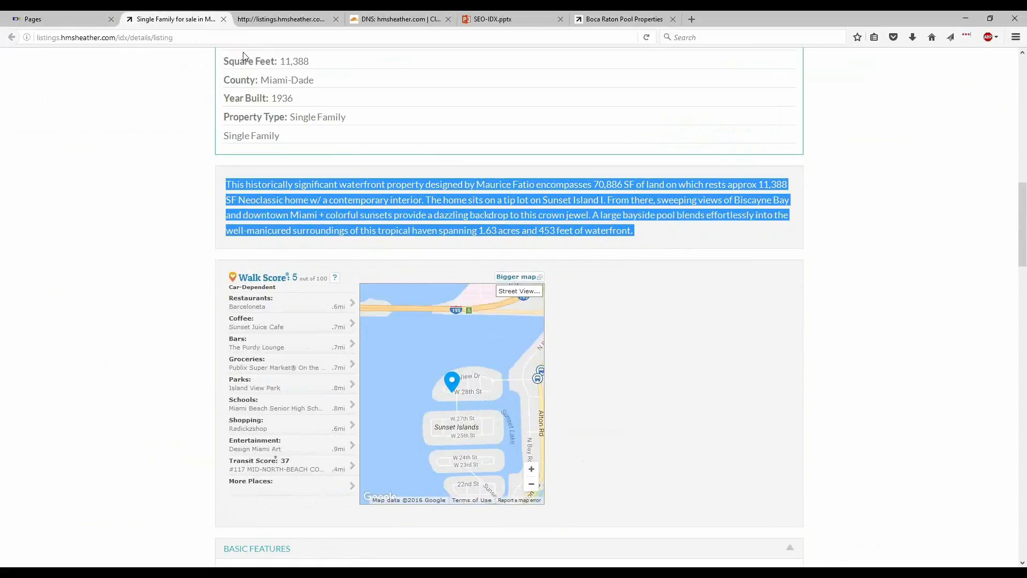
click(261, 23)
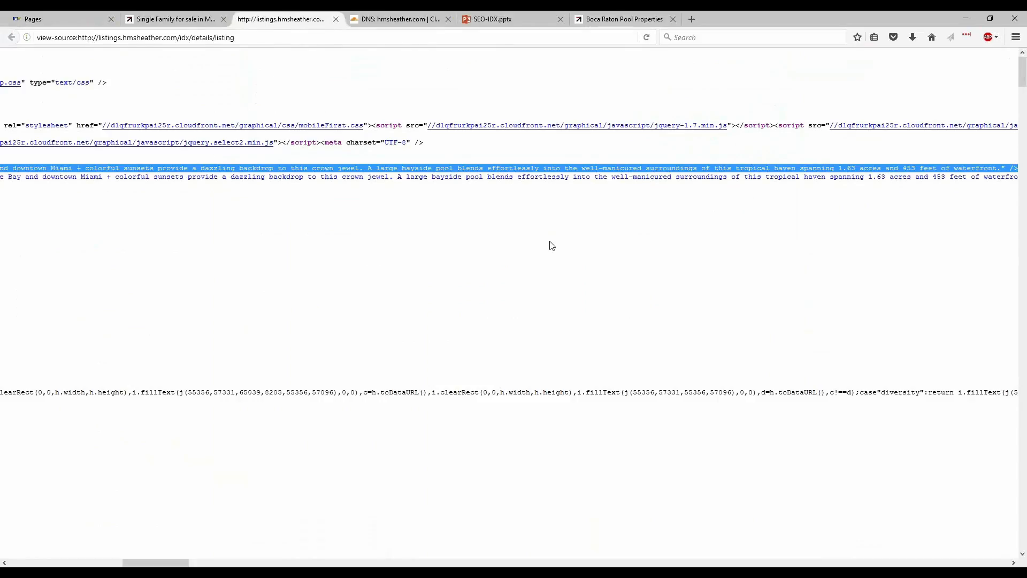
click(607, 173)
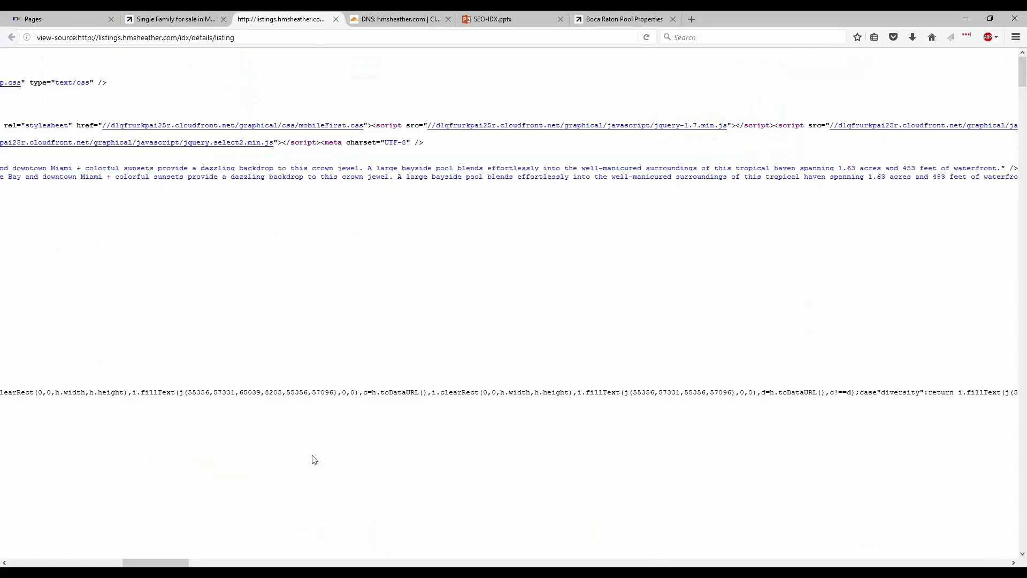
scroll(102, 466, left, 15)
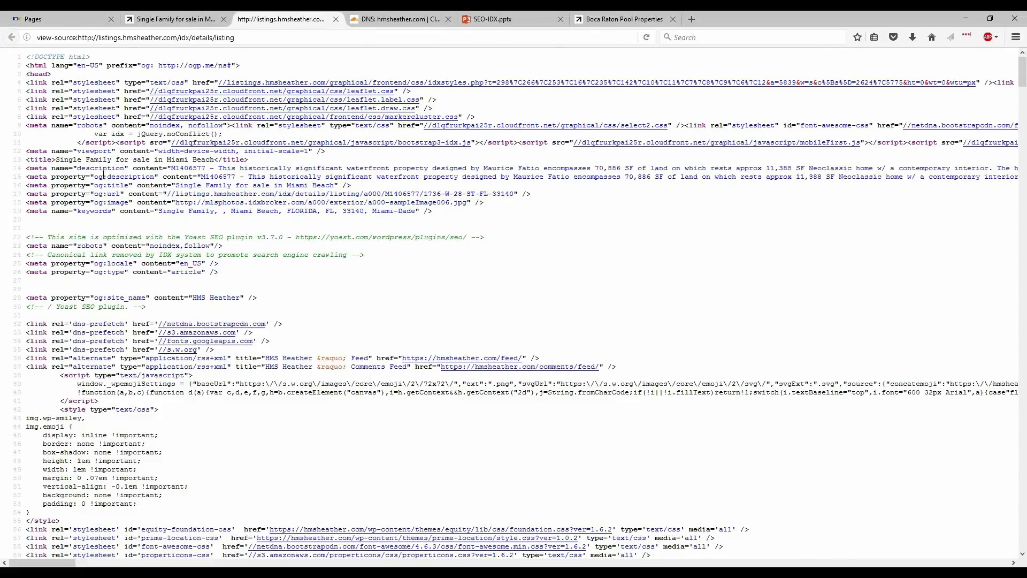
drag(90, 177, 154, 176)
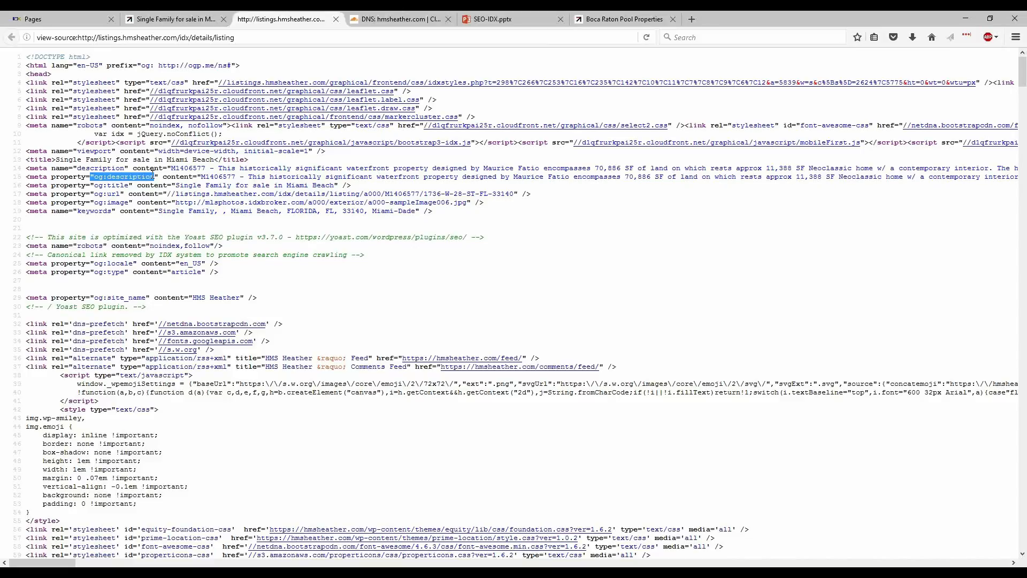
click(99, 184)
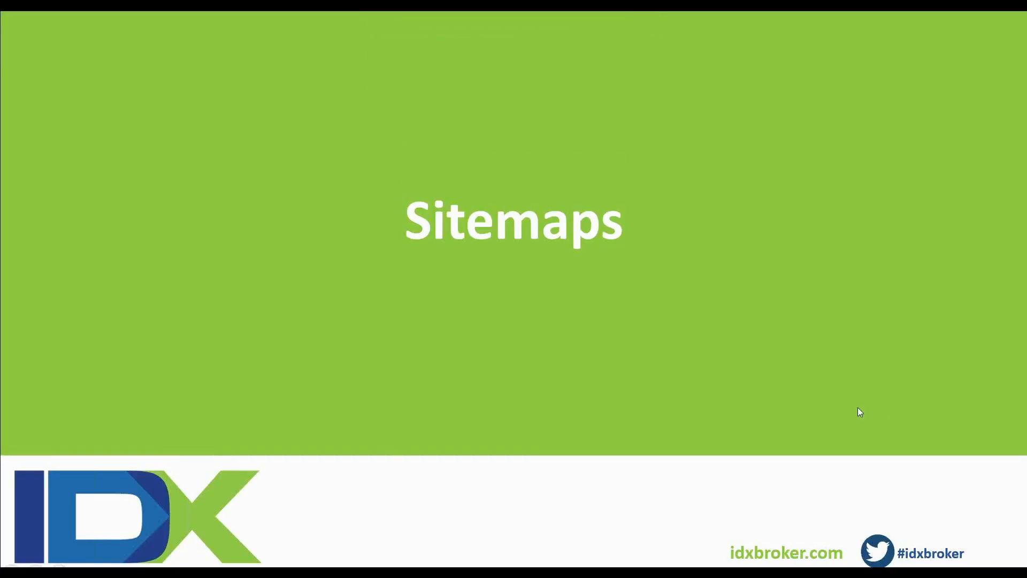
Open the Link Showcase page from the Pages list.
click(819, 393)
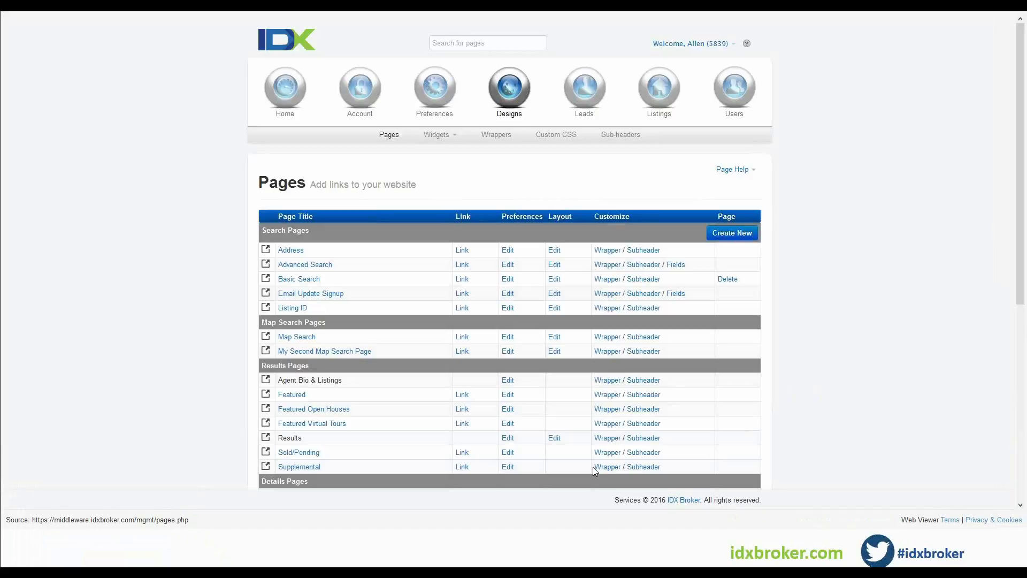
scroll(155, 389, down, 2)
scroll(157, 389, down, 5)
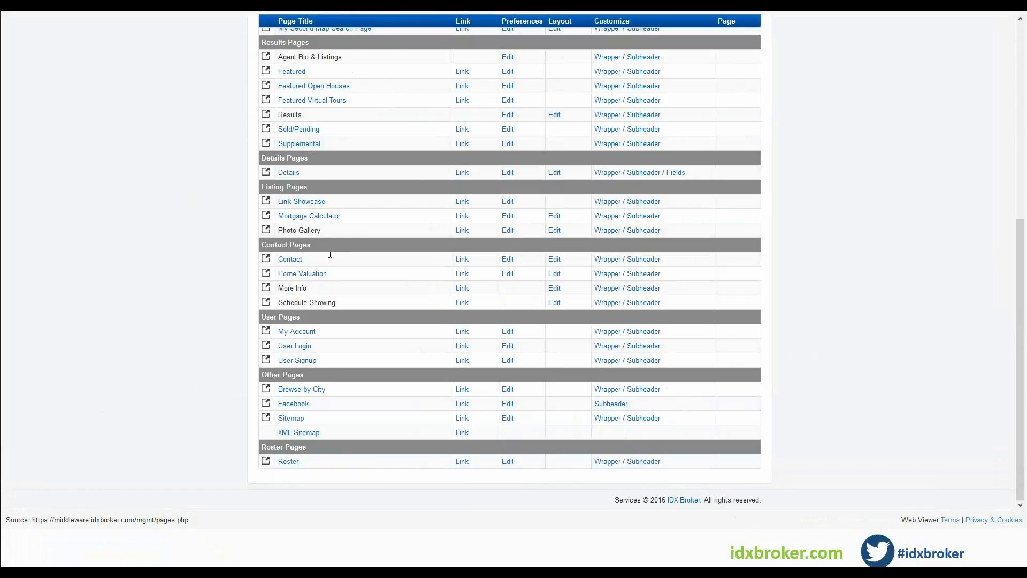
click(298, 208)
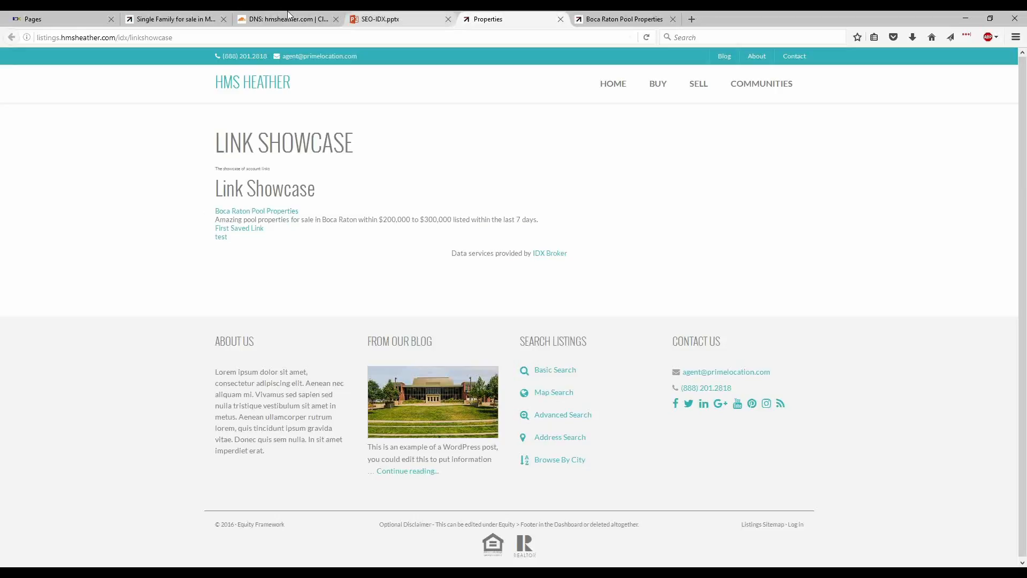
Open the Sitemap page from the Pages list.
click(59, 17)
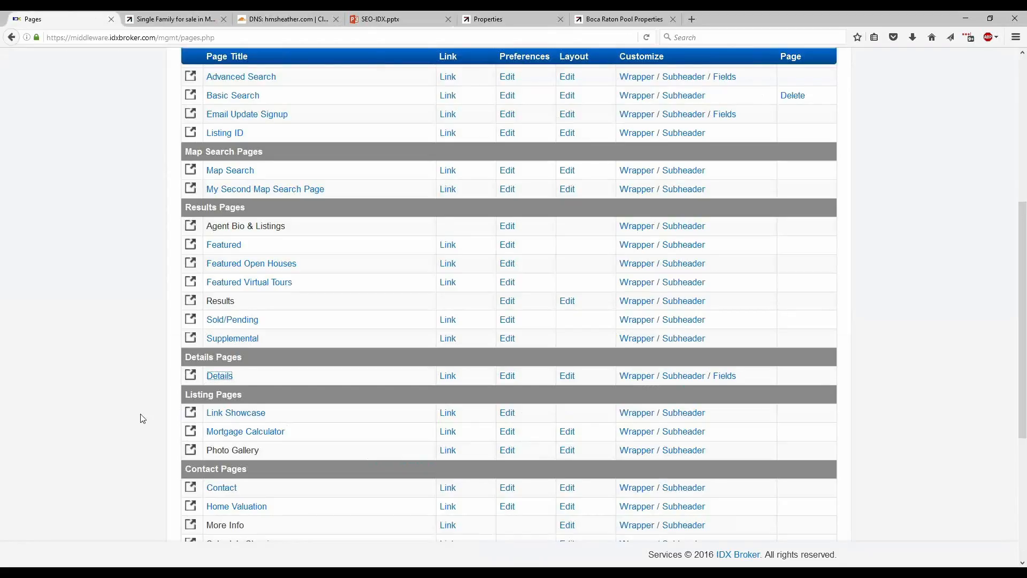
scroll(143, 416, down, 4)
scroll(159, 416, down, 1)
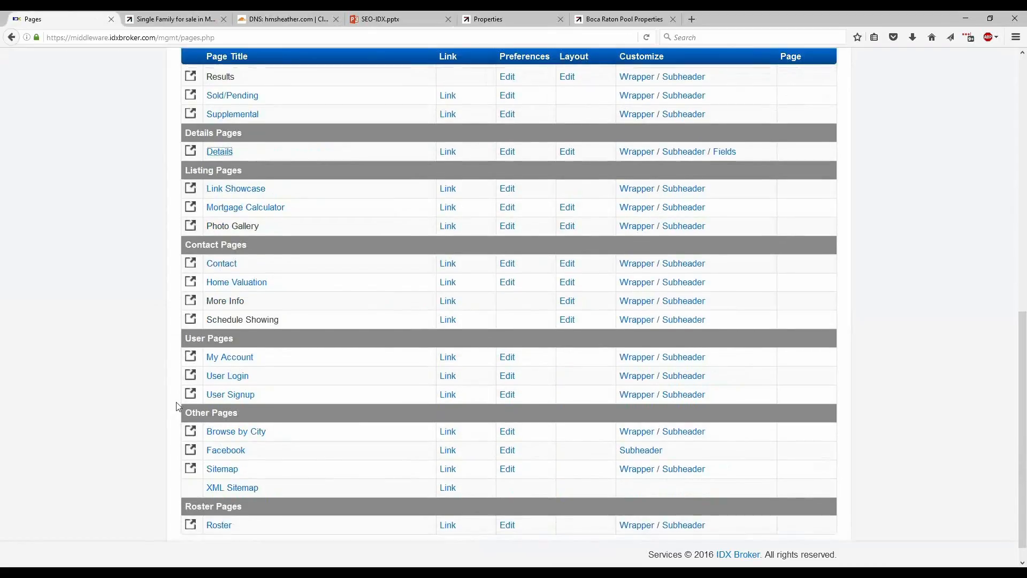
click(223, 453)
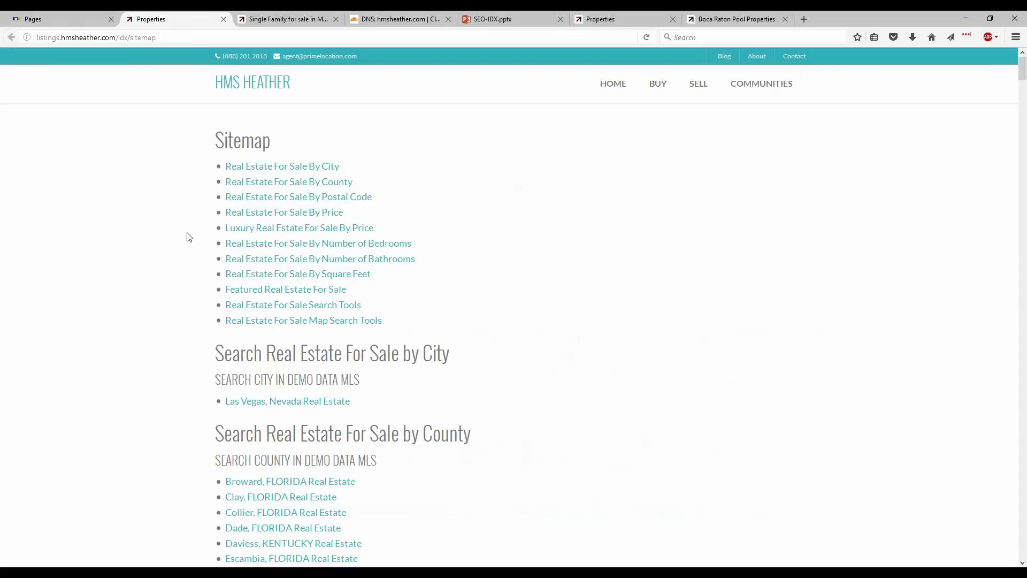
Browse the sitemap and open the Indian River, FLORIDA Real Estate results.
scroll(179, 337, down, 2)
scroll(180, 339, down, 5)
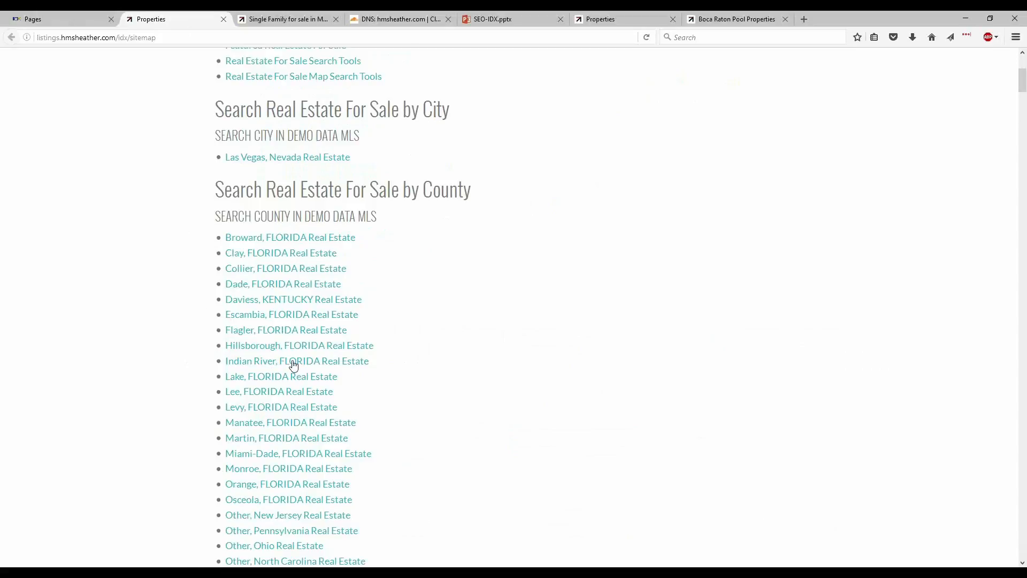
click(256, 366)
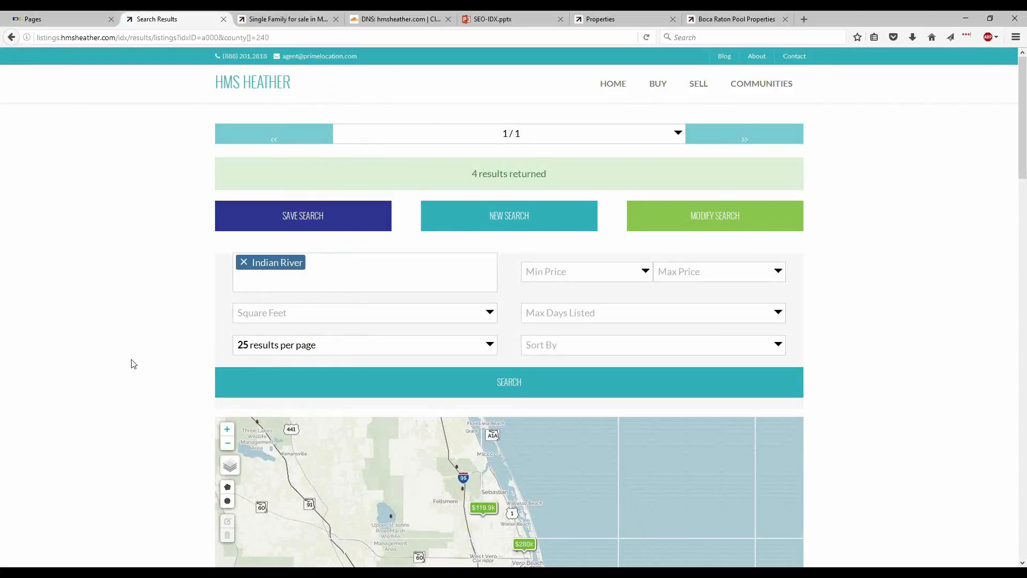
scroll(130, 364, down, 2)
scroll(130, 364, down, 6)
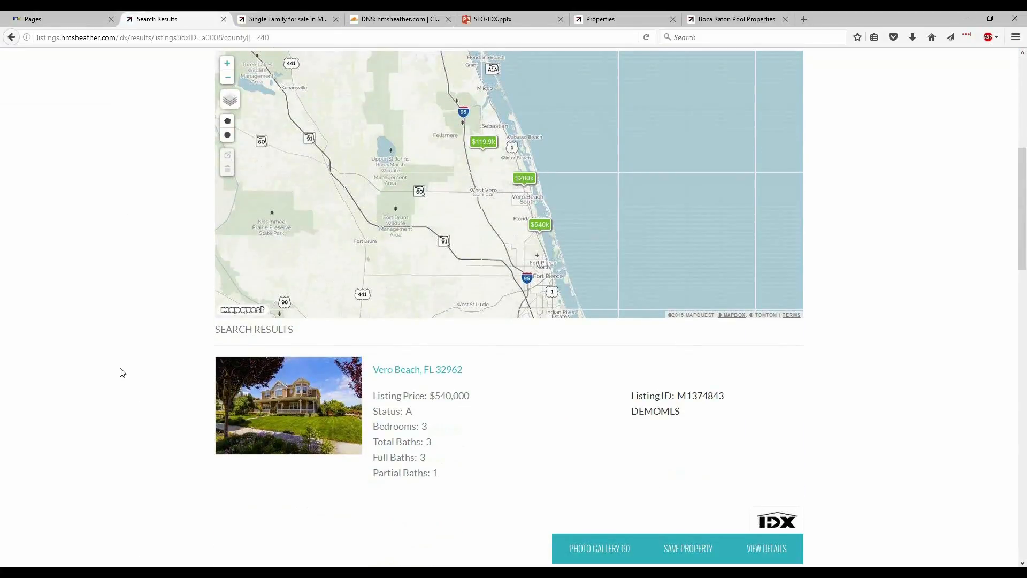
scroll(130, 369, down, 1)
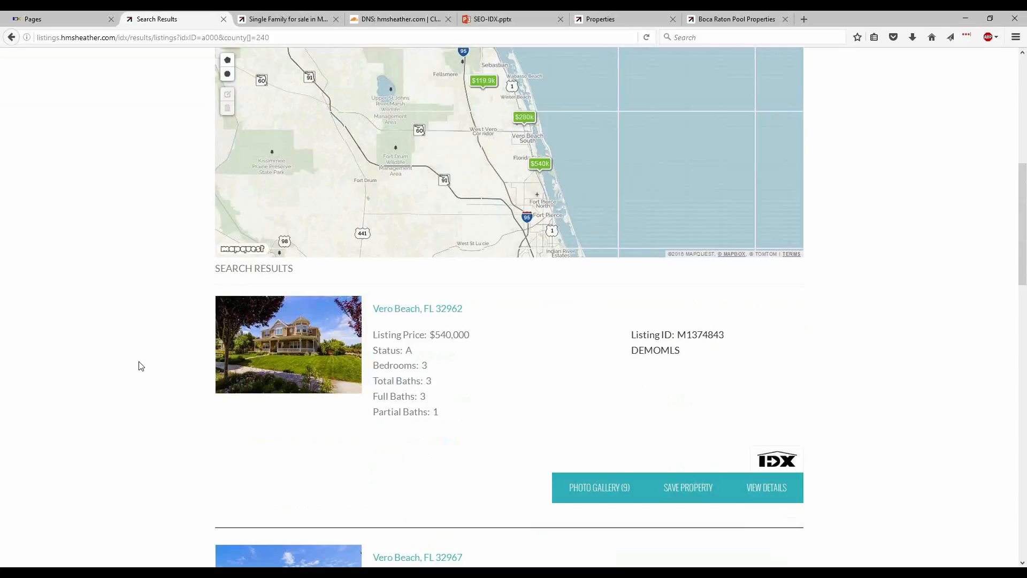
Review the city list options for the sitemap page in the Other tab of Global Preferences.
click(57, 18)
scroll(140, 273, up, 1)
scroll(138, 271, up, 10)
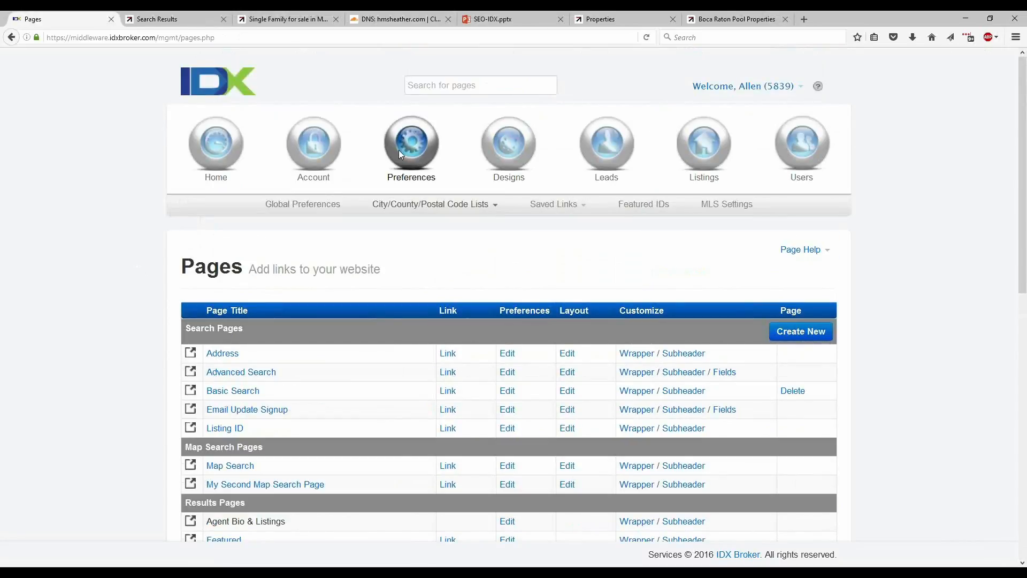
click(315, 207)
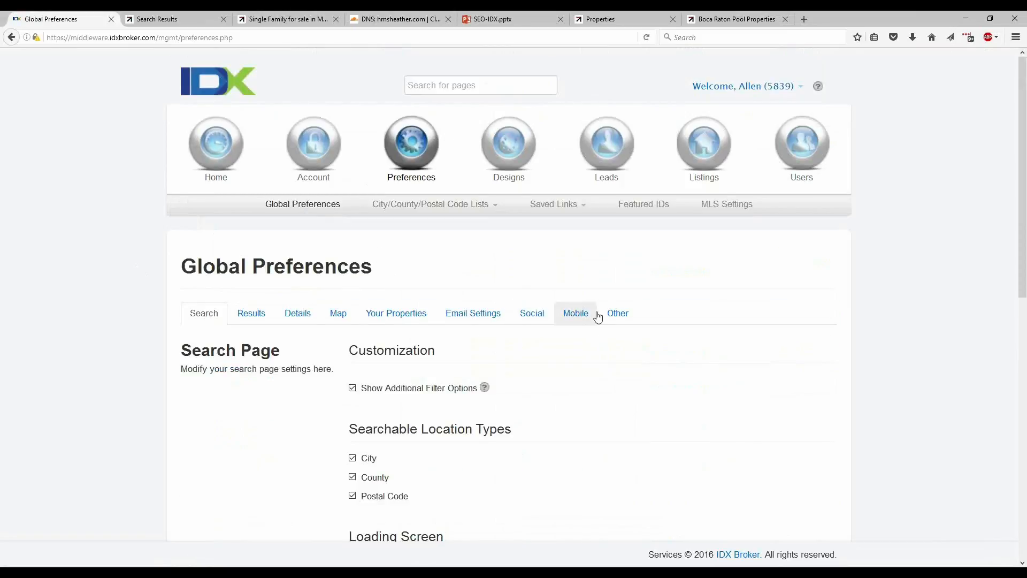
click(616, 315)
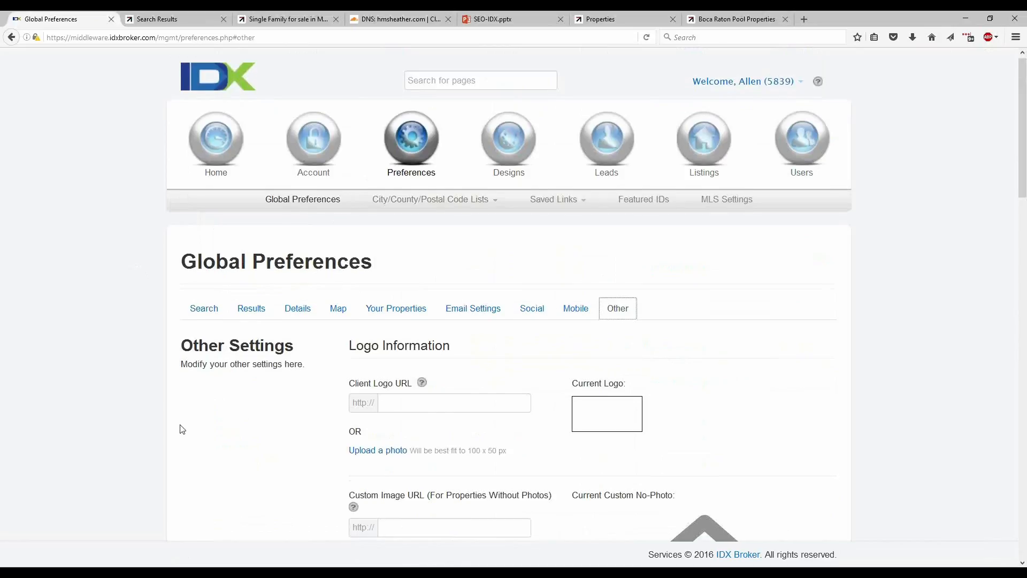
scroll(176, 427, down, 10)
scroll(169, 428, down, 3)
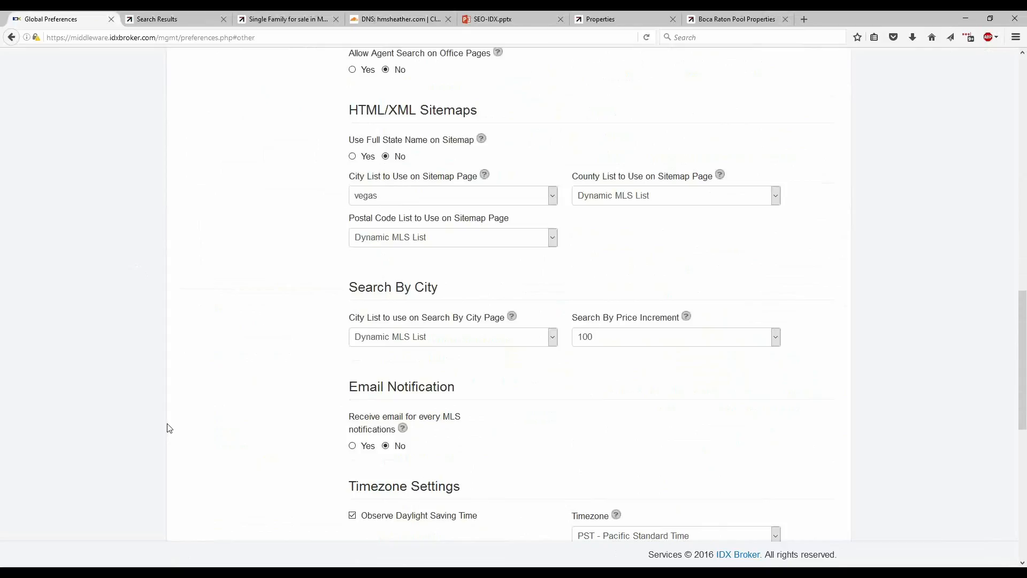
click(455, 198)
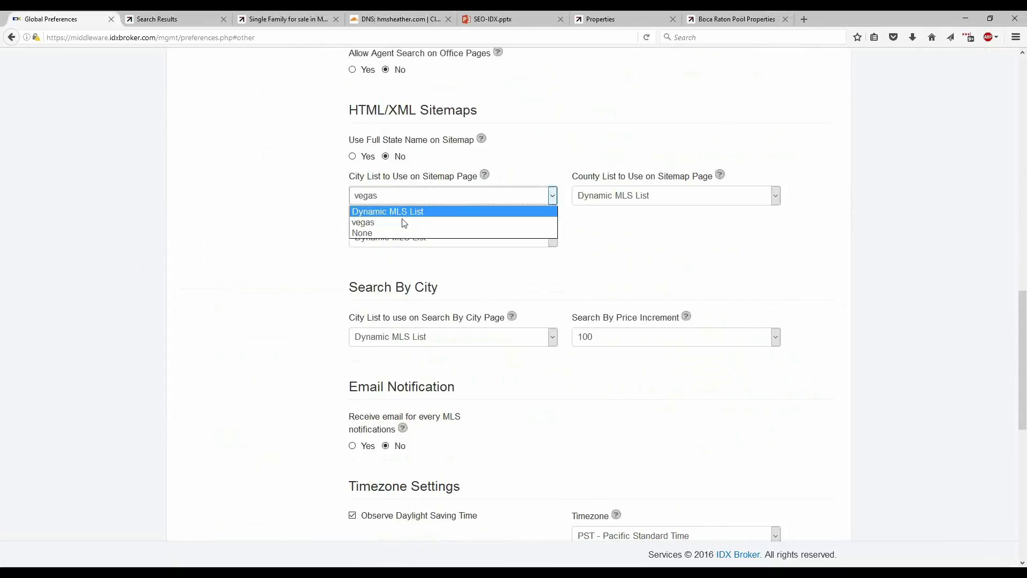
click(303, 172)
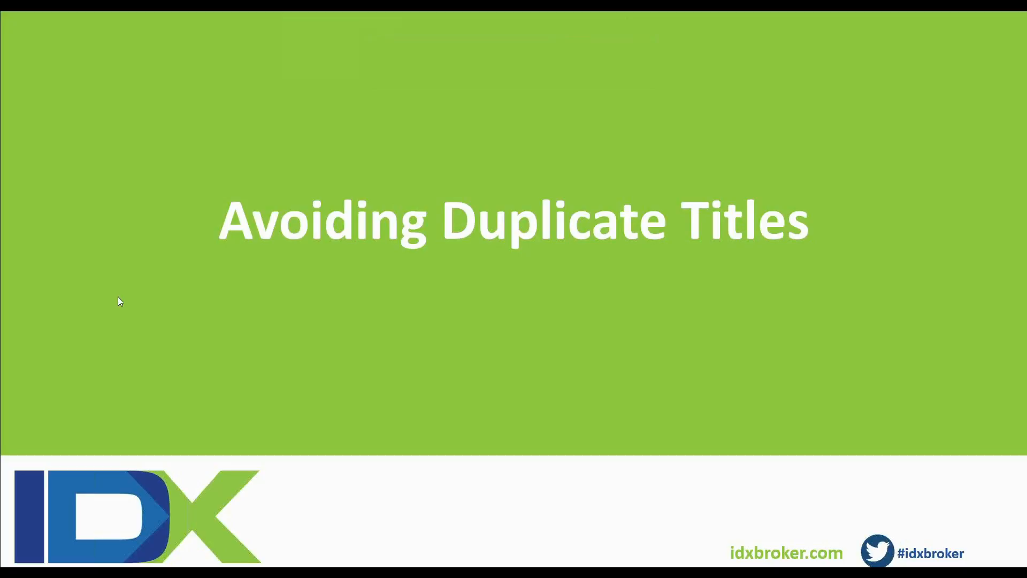
Open the preferences of the Address search page from the Pages list.
click(597, 538)
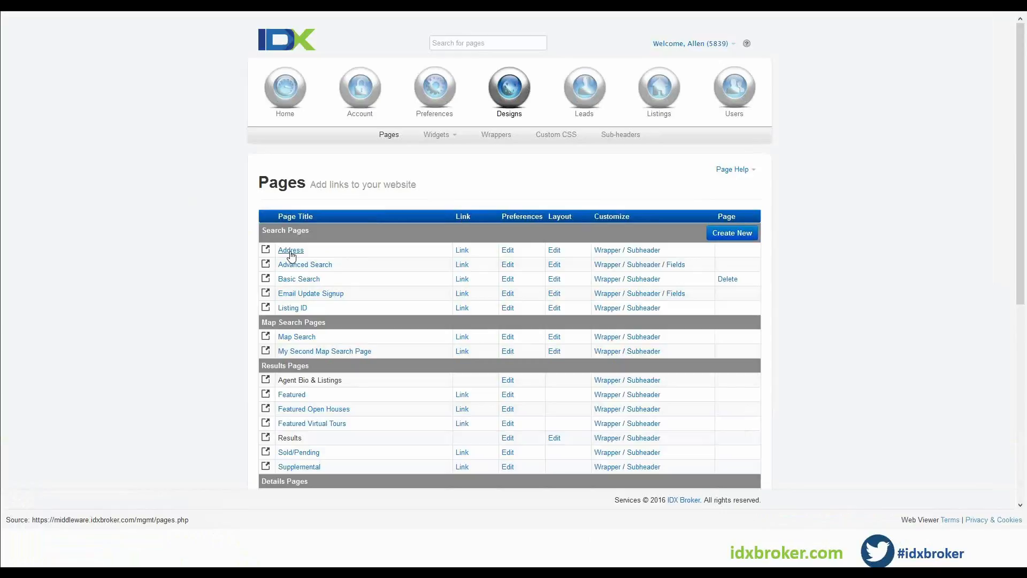
click(508, 251)
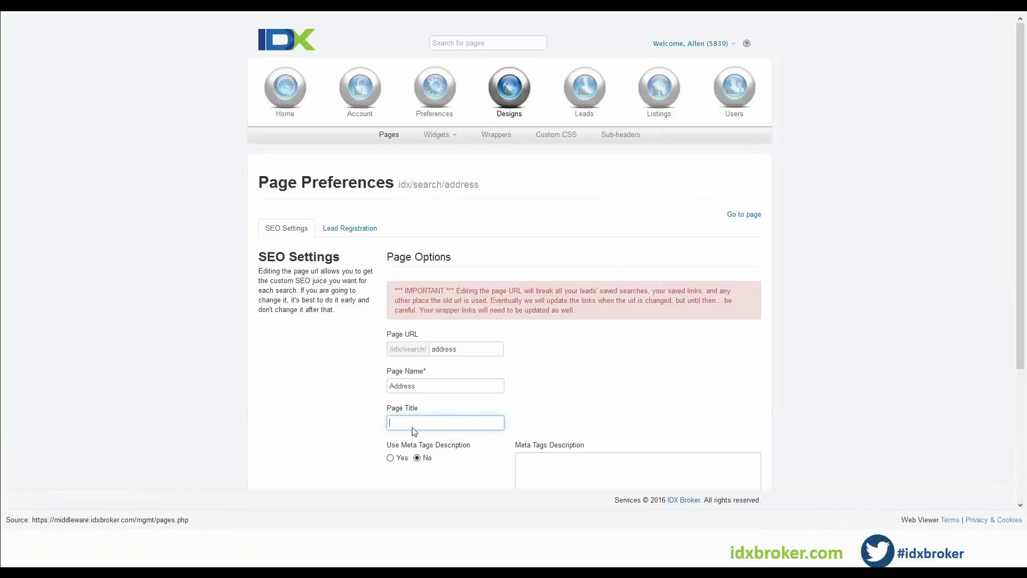
Set the Address page title to "Address Search for Florida Naples" and turn on meta tags description and keywords.
scroll(344, 412, down, 3)
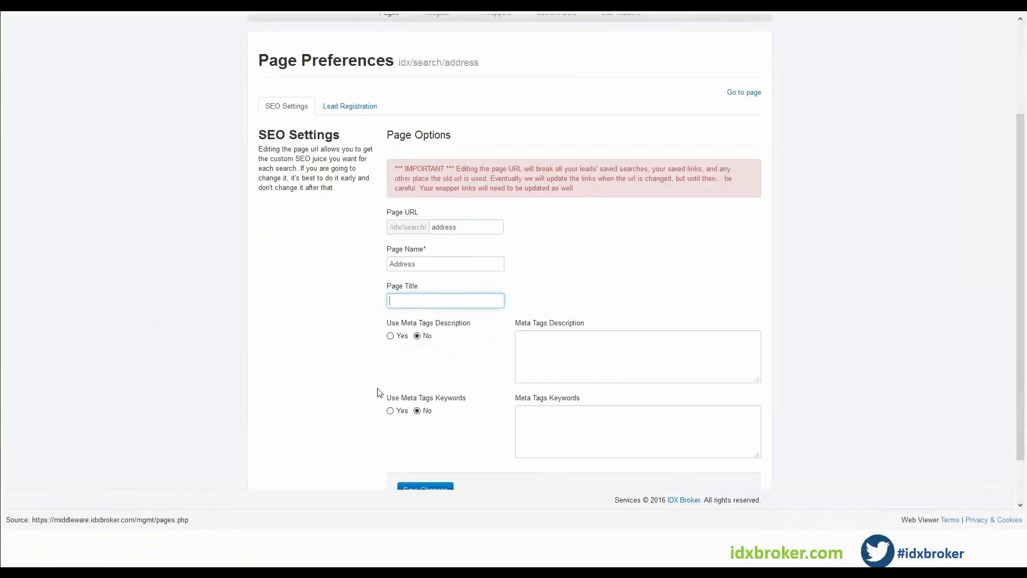
text(Address Search for Florida Naples)
click(392, 336)
click(515, 372)
click(390, 411)
click(569, 420)
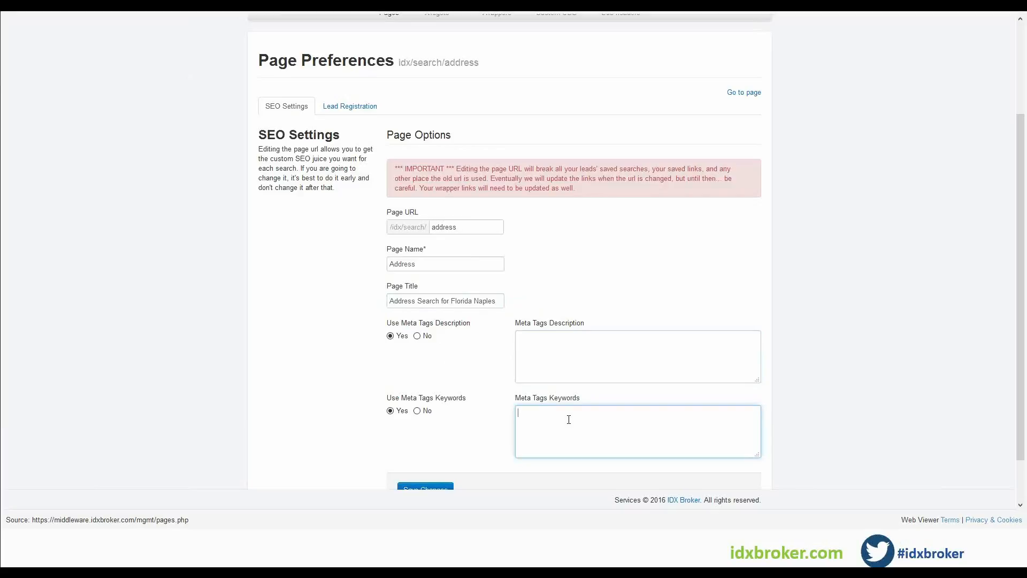
click(579, 350)
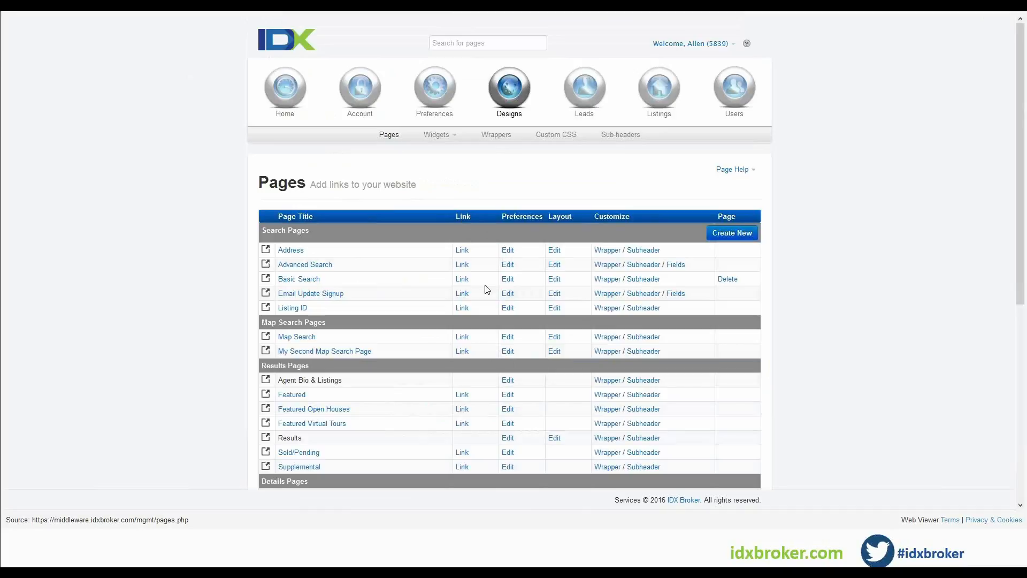
Open the XML Sitemap from the Pages list and highlight the listings subdomain in the cities sitemap URL.
scroll(493, 425, down, 3)
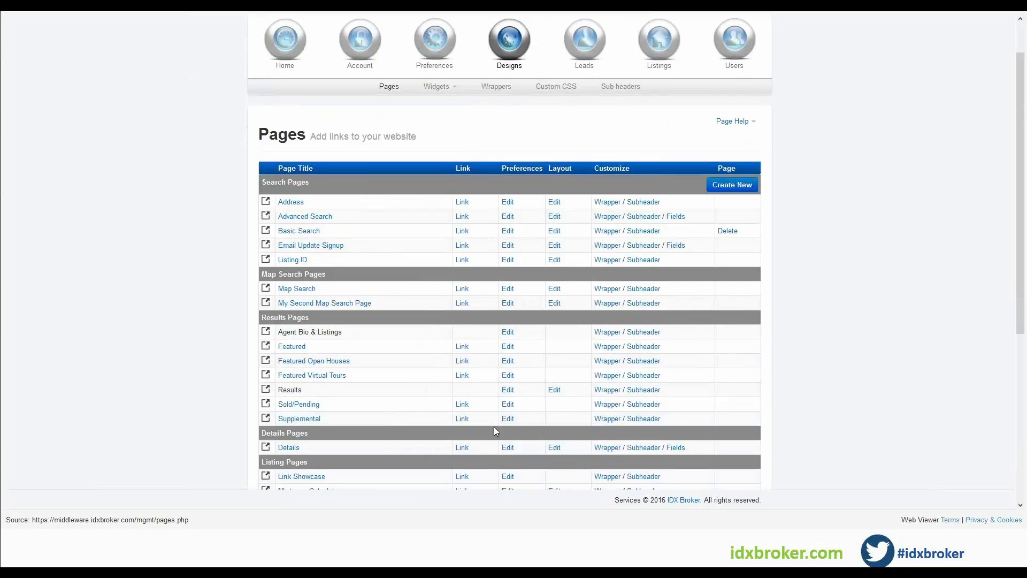
scroll(514, 417, down, 2)
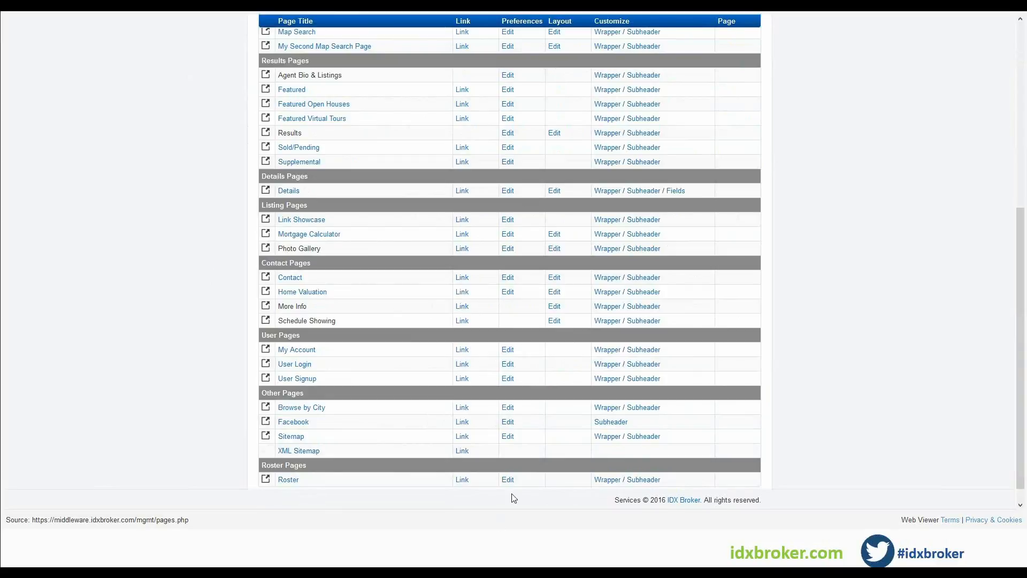
scroll(517, 492, down, 1)
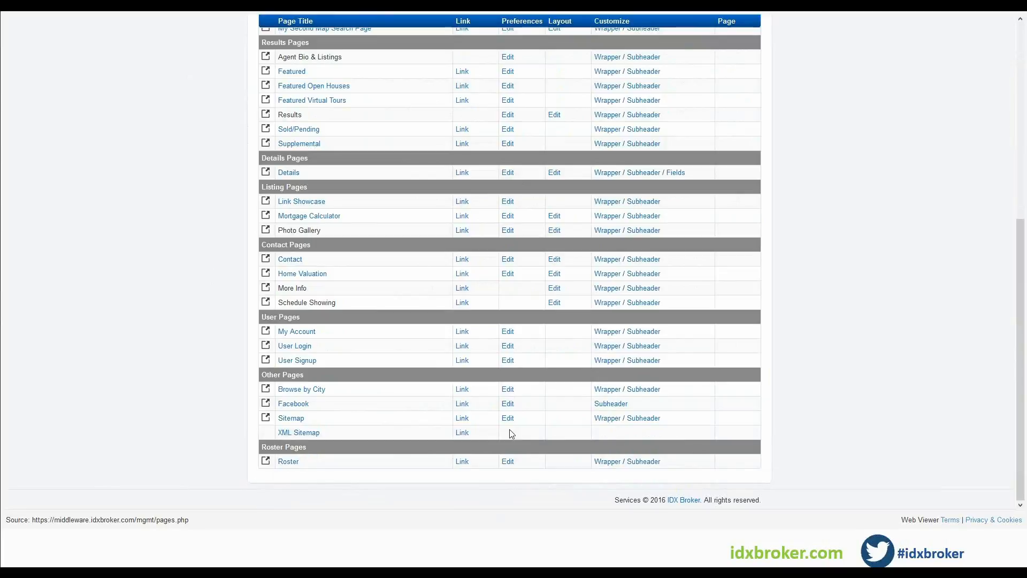
click(299, 433)
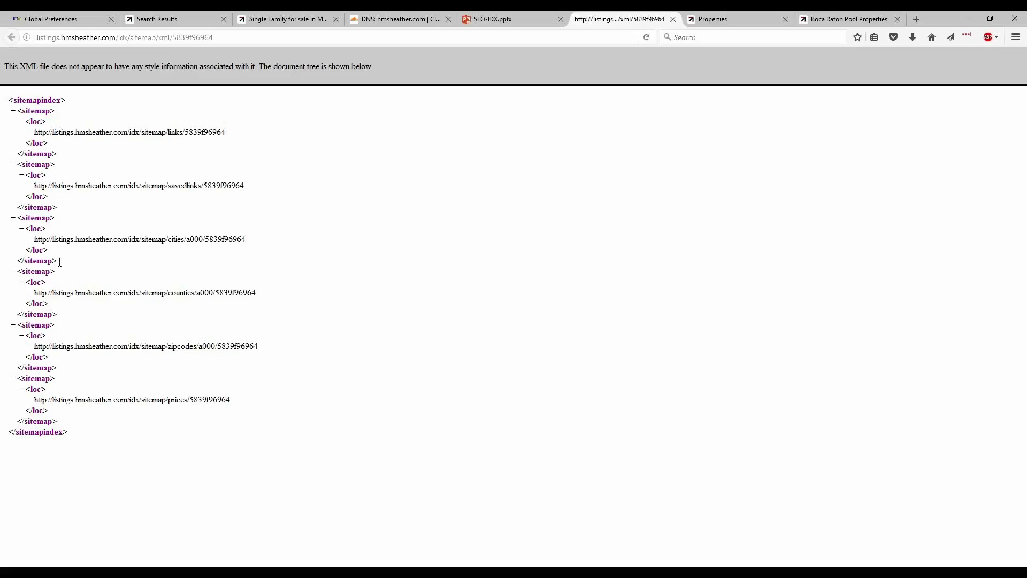
drag(52, 240, 126, 242)
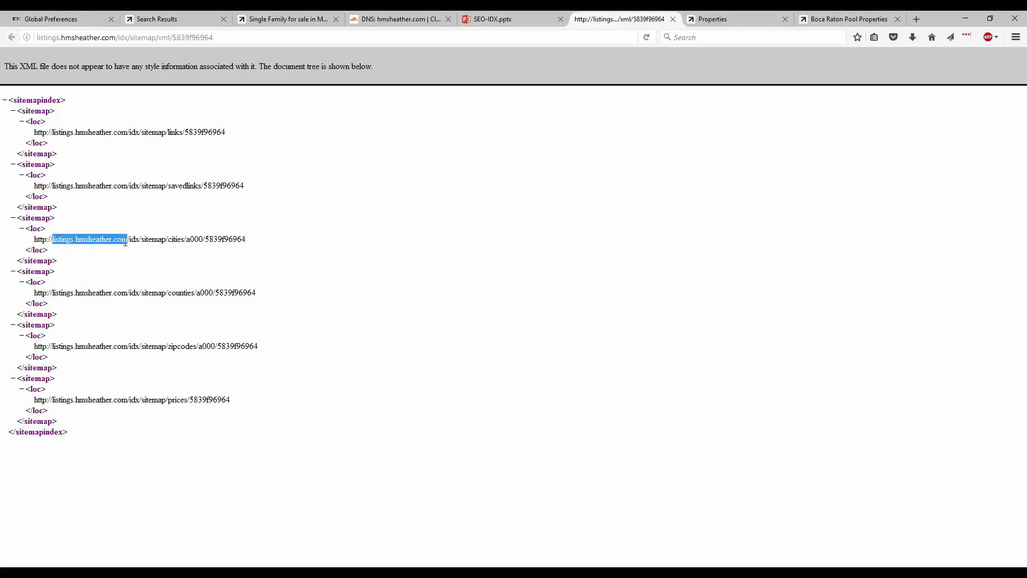